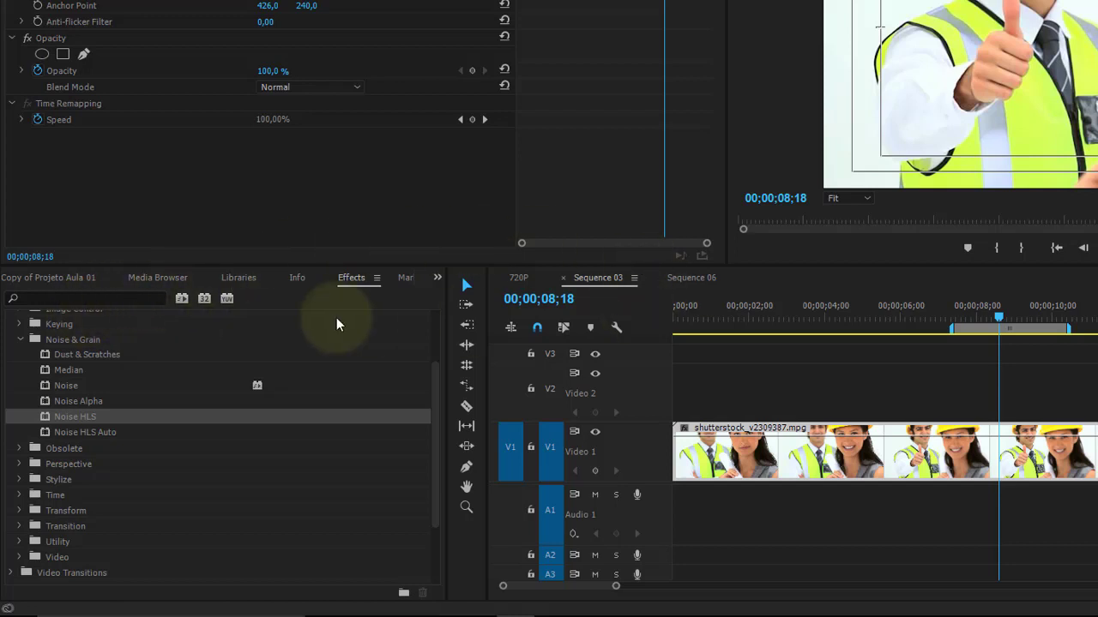
Step: Drop Dust & Scratches onto the shutterstock clip and drag its Radius up to blur the image
click(94, 355)
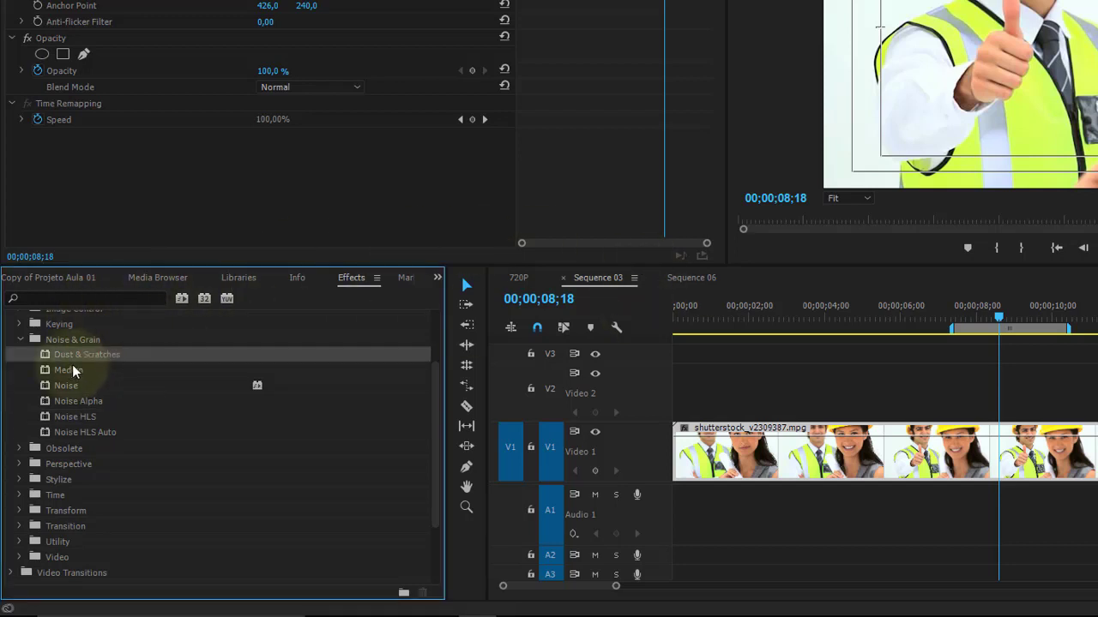
drag(83, 362, 809, 478)
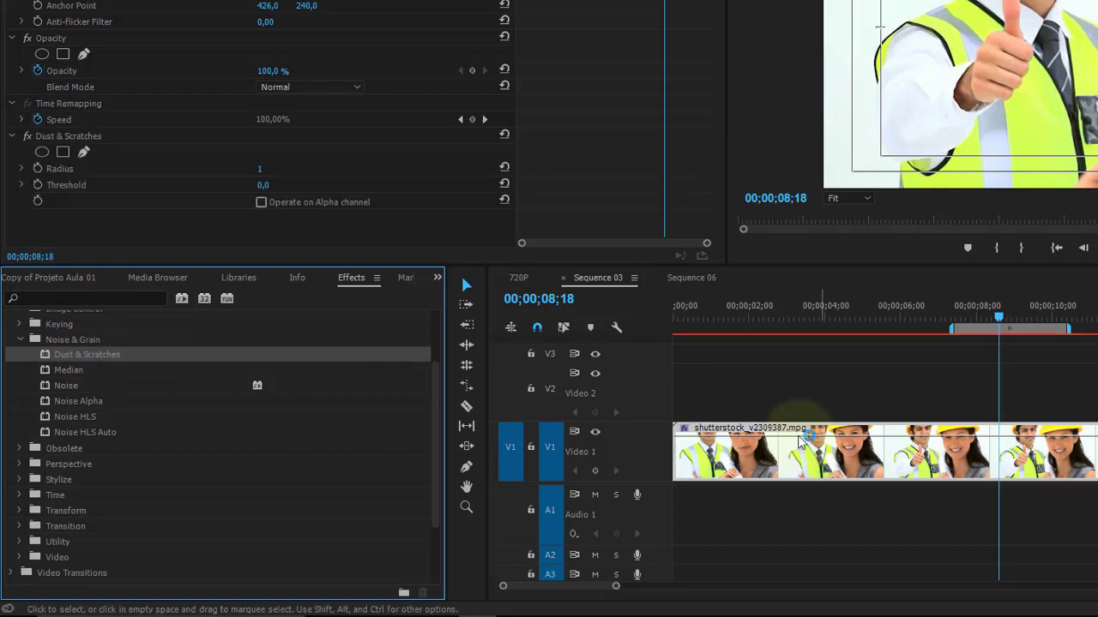
drag(263, 170, 292, 168)
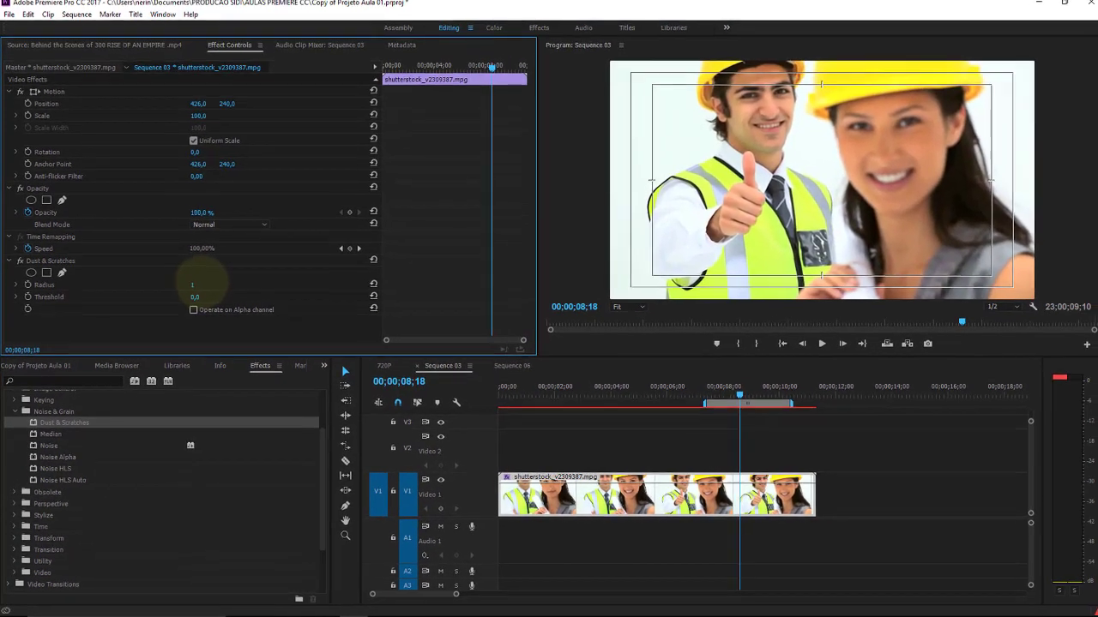
drag(221, 279, 169, 272)
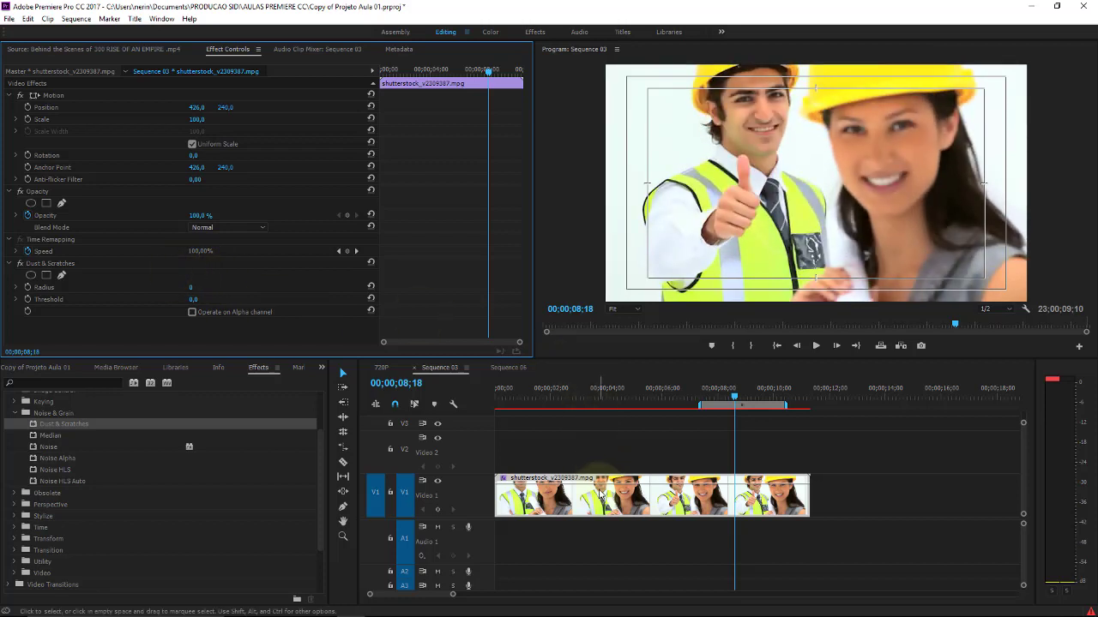
click(601, 496)
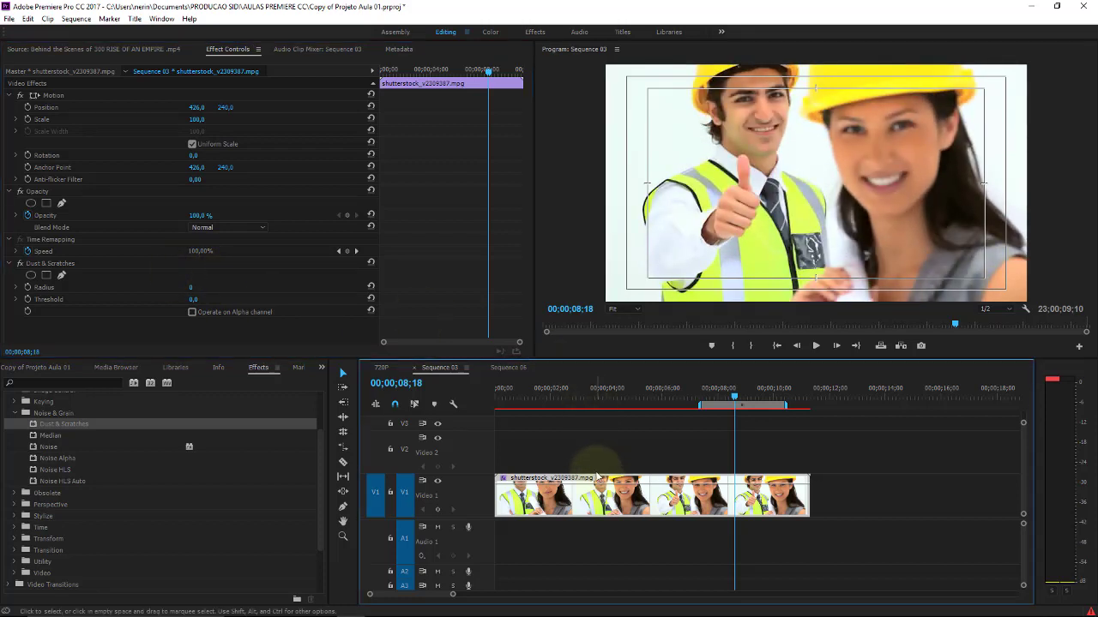
Step: Replace the shutterstock clip with MVI_9680 from the Videos bin, keeping the existing sequence settings
click(34, 367)
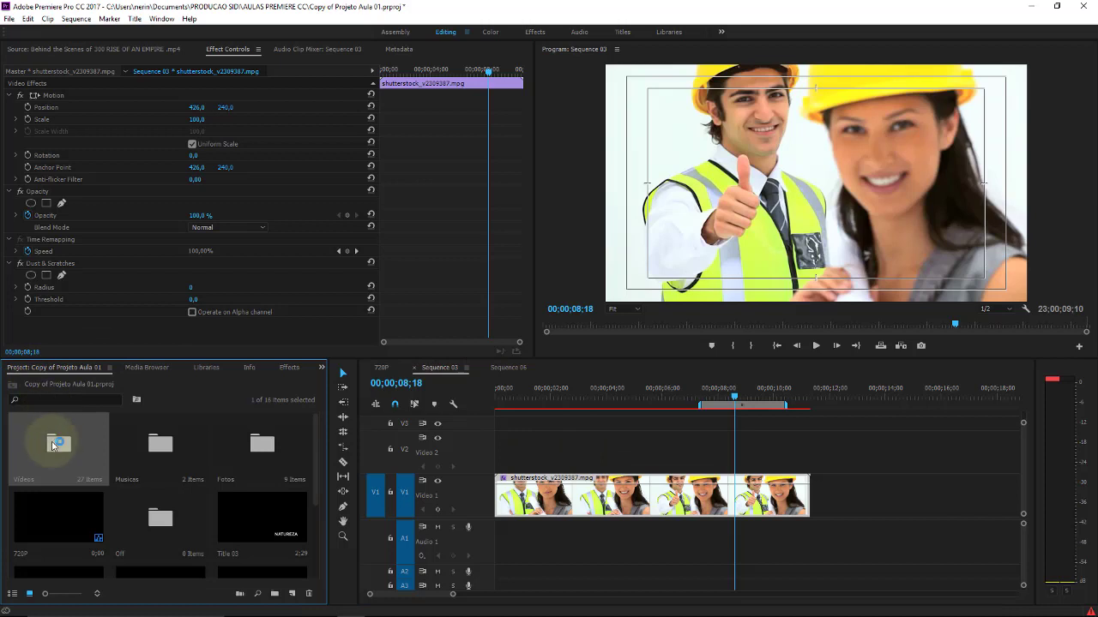
click(550, 492)
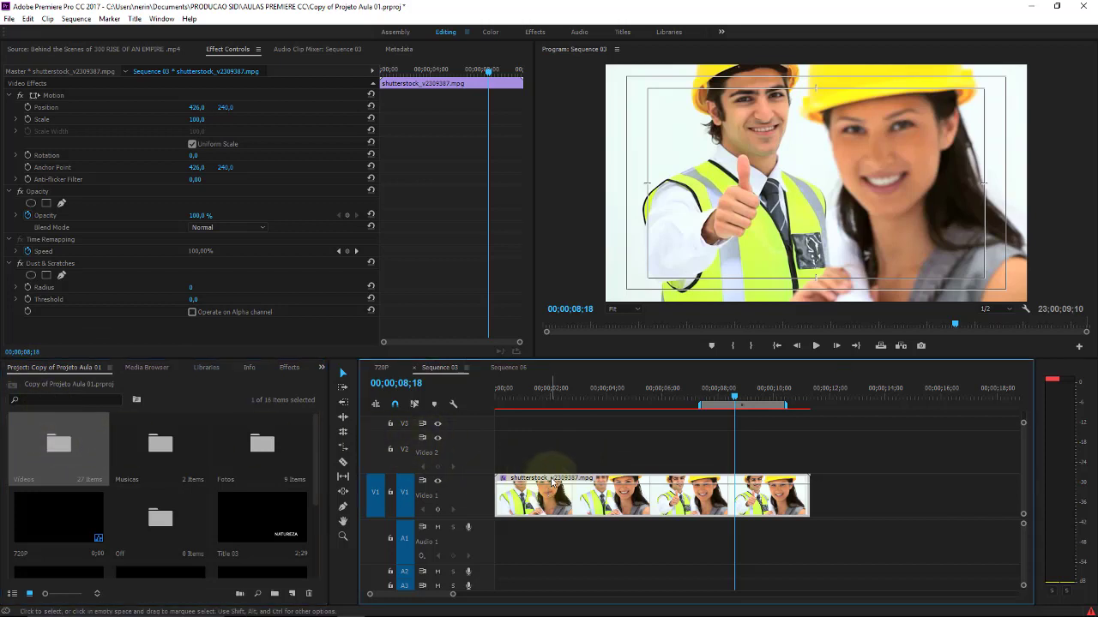
key(Delete)
double_click(69, 442)
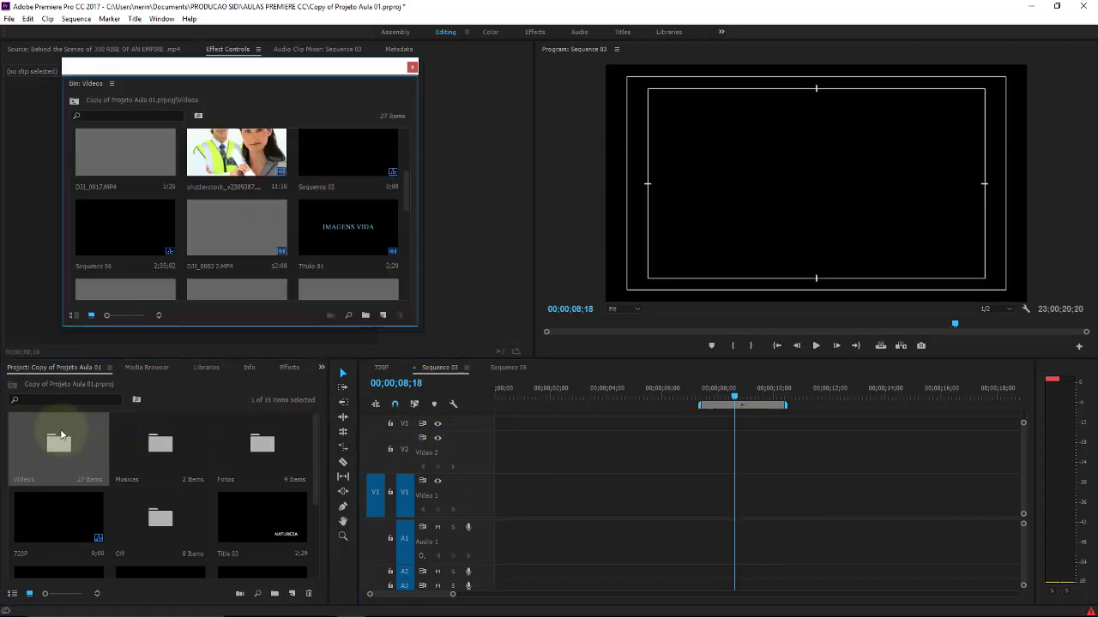
drag(408, 182, 411, 208)
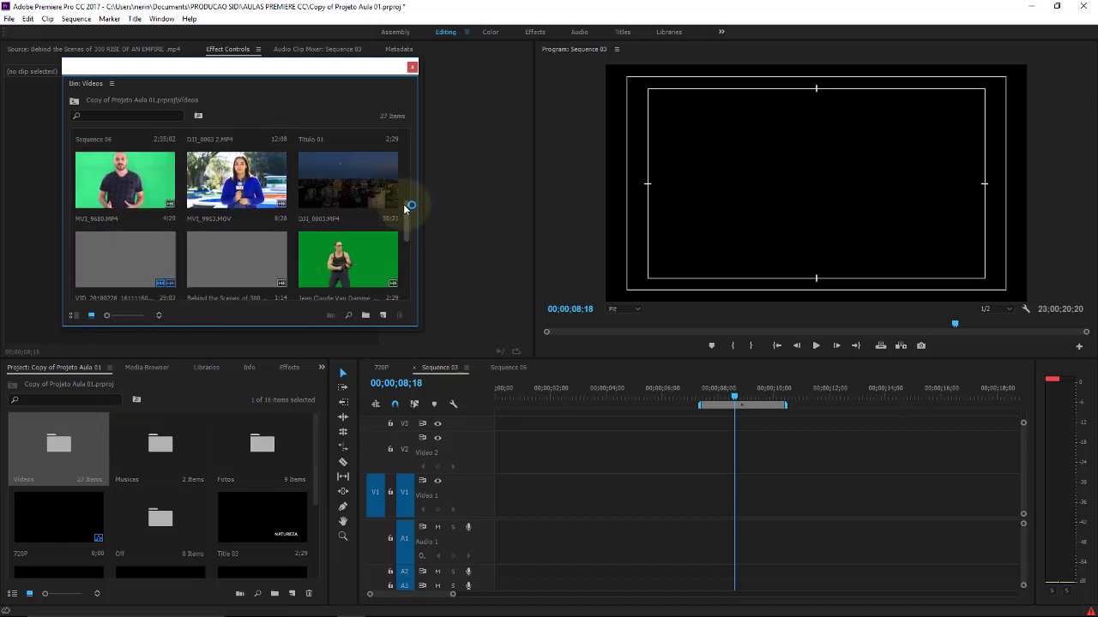
drag(154, 184, 492, 491)
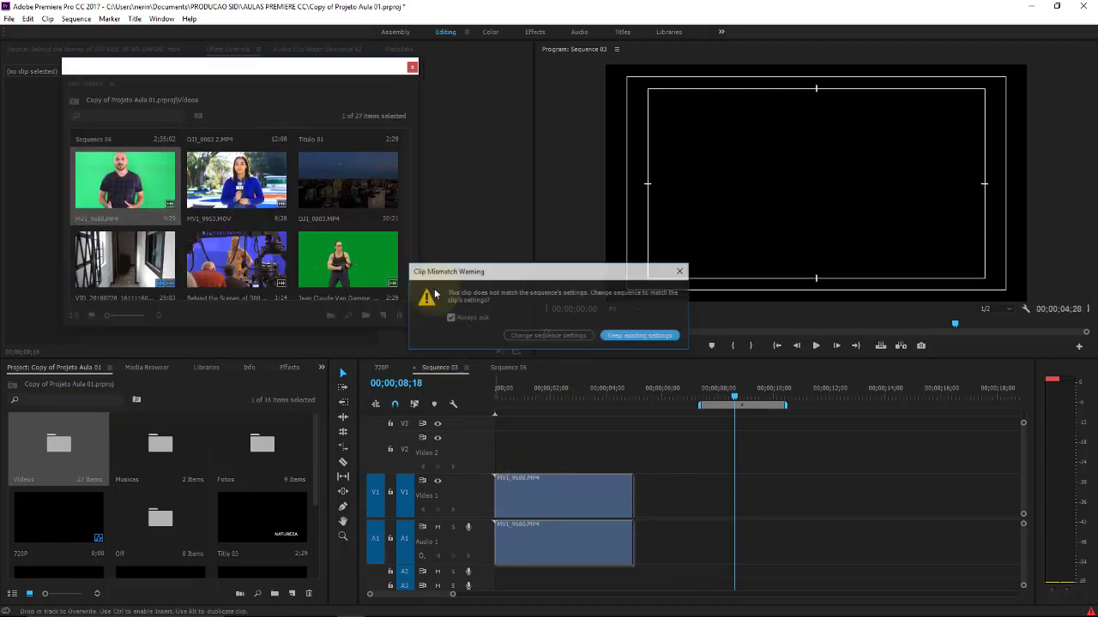
click(553, 334)
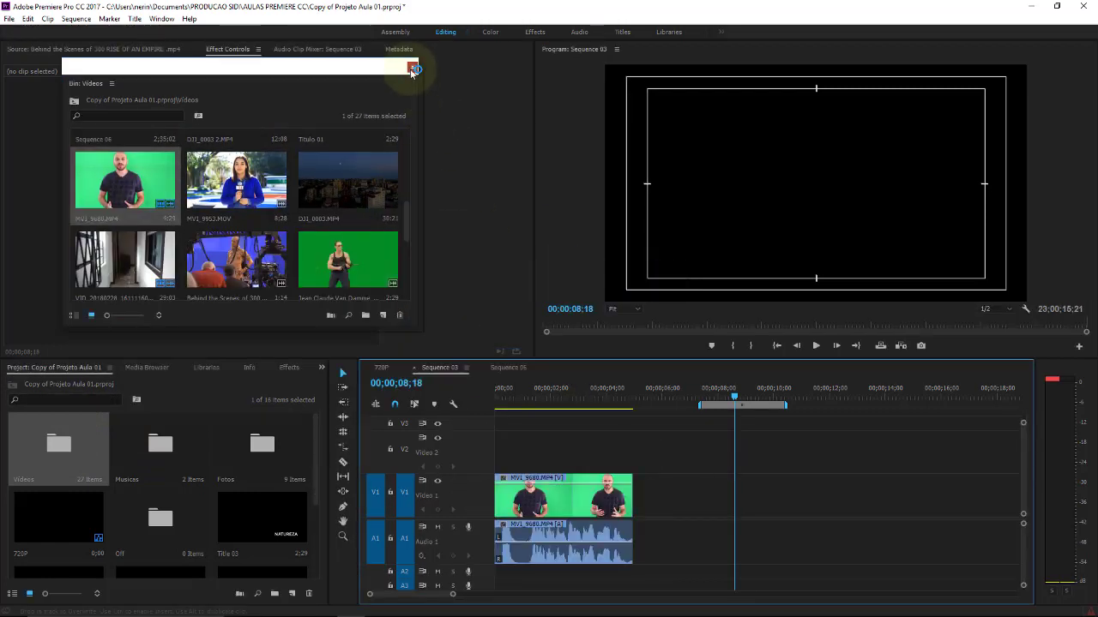
click(411, 67)
Step: Paste a copy of MVI_9680 and move it onto Video 2 at the sequence start
click(522, 400)
drag(524, 403, 630, 380)
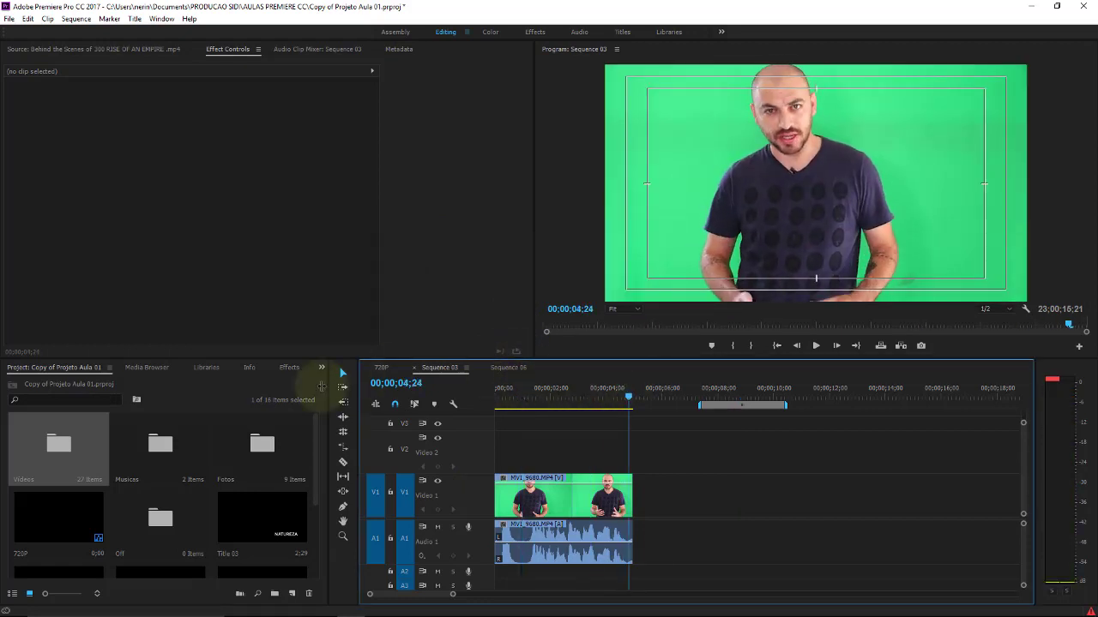
click(538, 497)
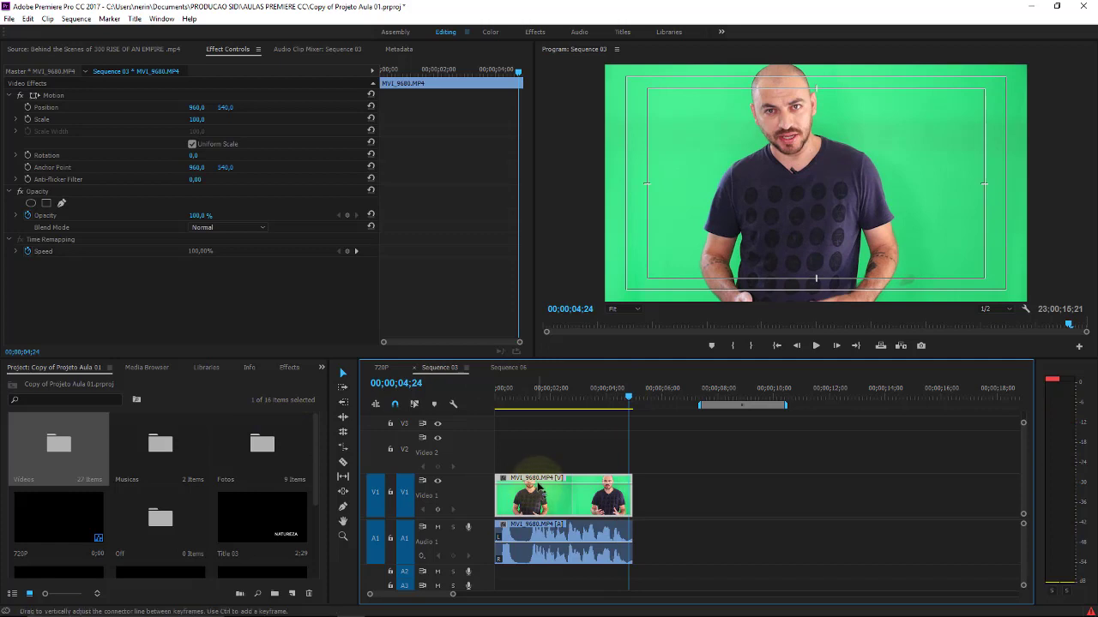
click(674, 388)
key(ctrl+v)
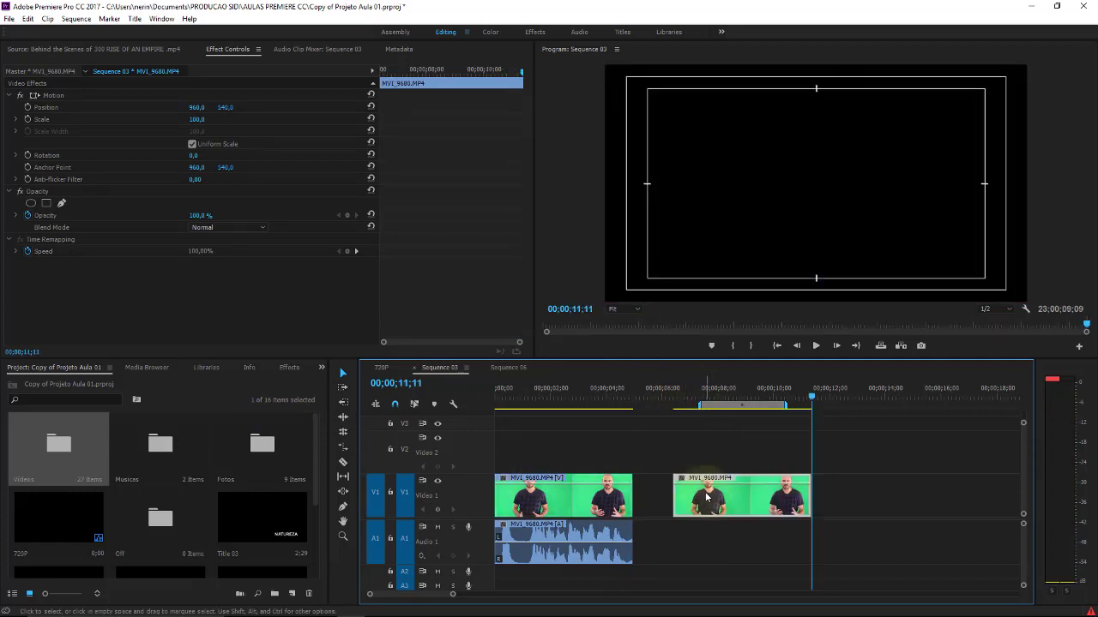
drag(706, 498, 527, 454)
click(523, 389)
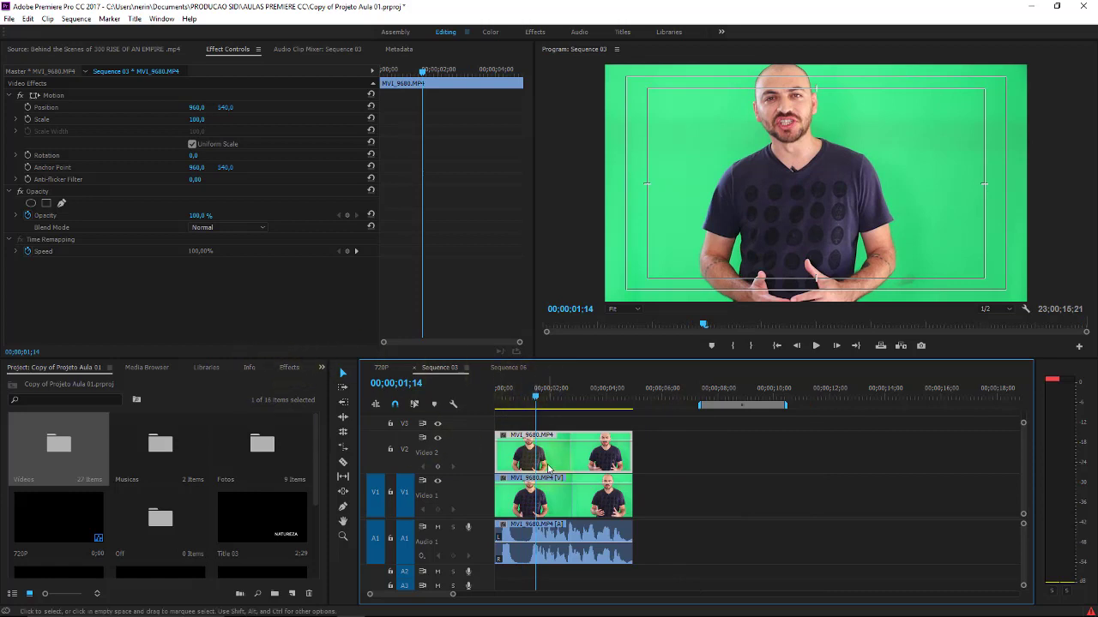
click(289, 367)
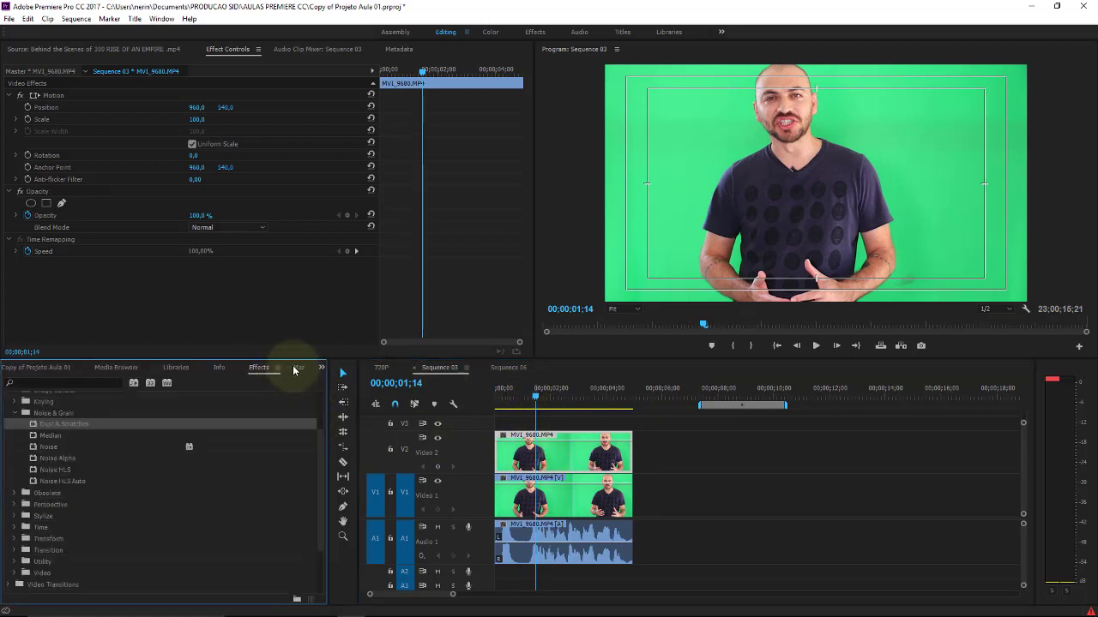
Step: Apply Dust & Scratches to the Video 2 clip and raise its Radius for heavy blur
click(554, 462)
drag(67, 423, 519, 455)
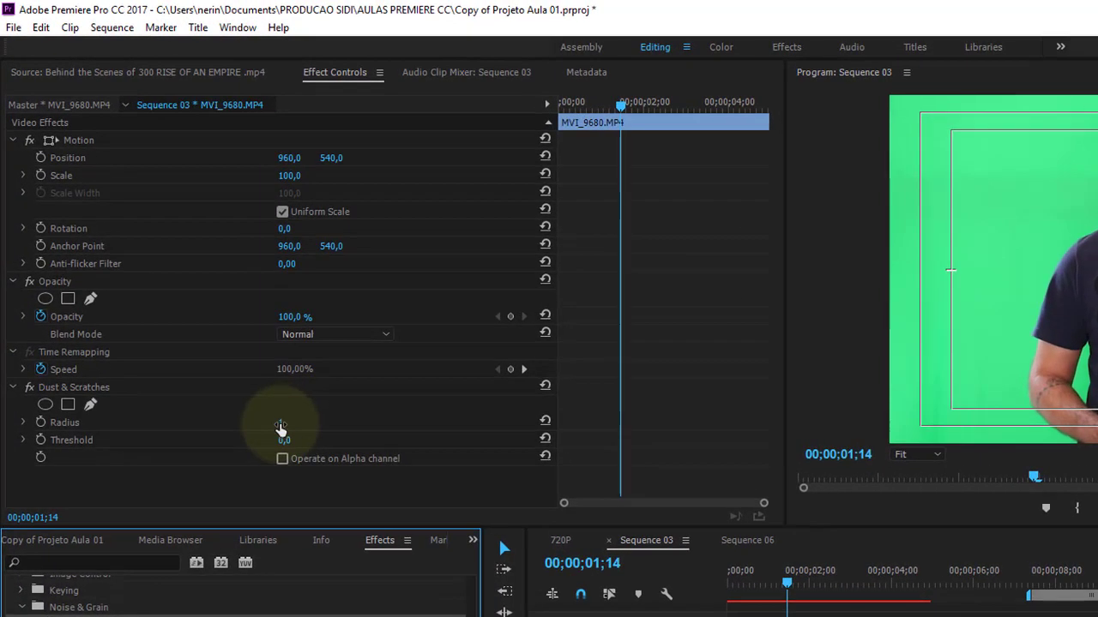
mouse_move(296, 419)
mouse_down()
mouse_move(331, 415)
mouse_move(249, 323)
mouse_up()
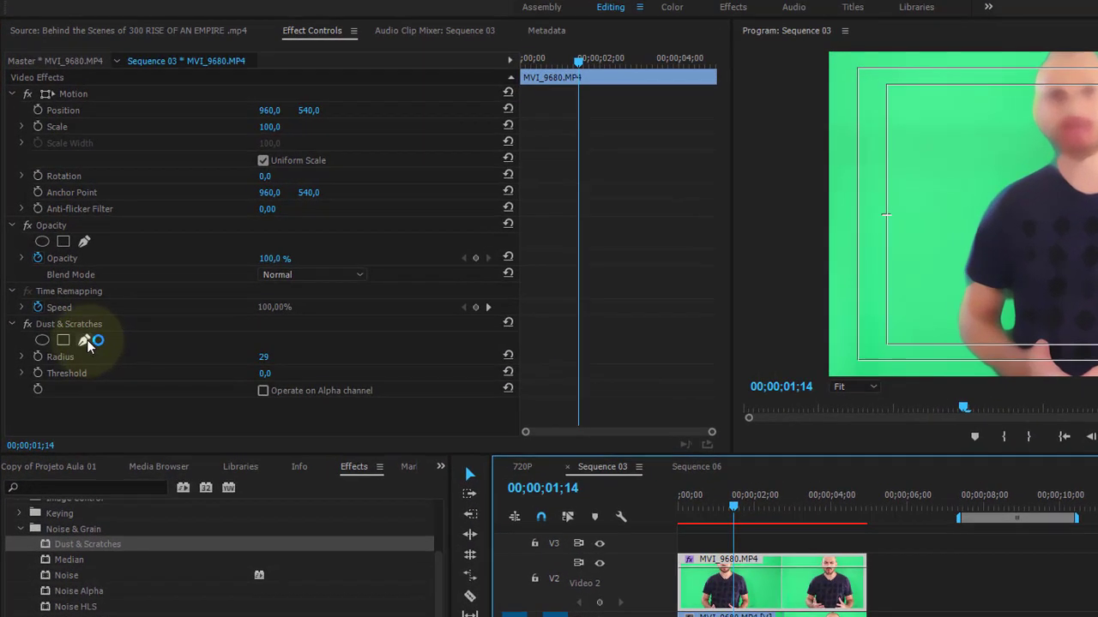
Step: Draw a freeform pen mask around the presenter's face, then delete the video clips
click(72, 313)
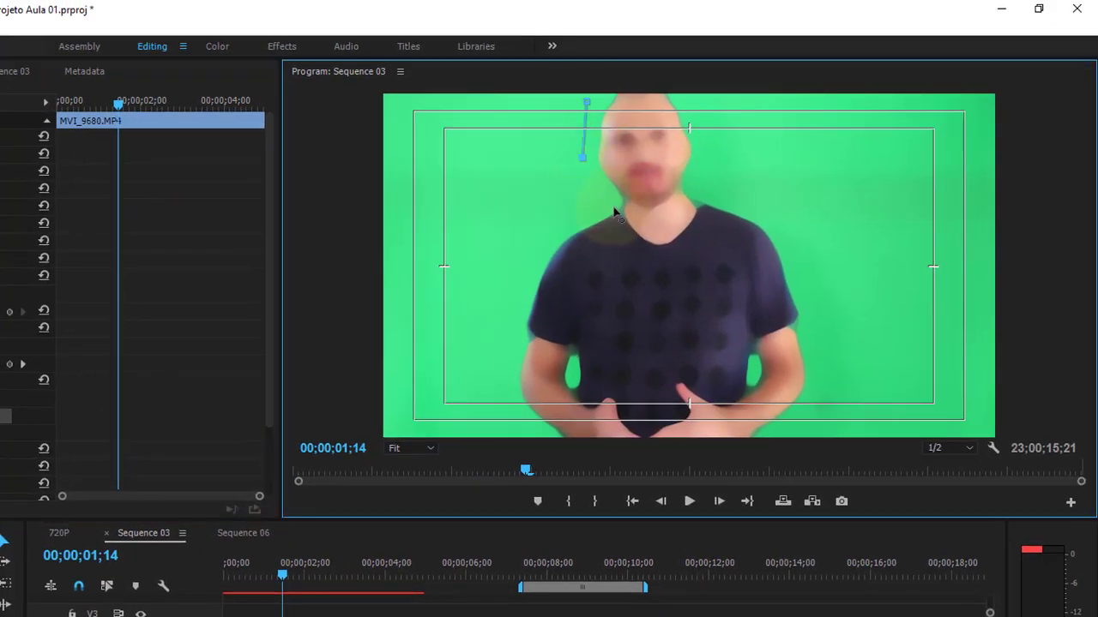
drag(632, 221, 656, 235)
click(698, 233)
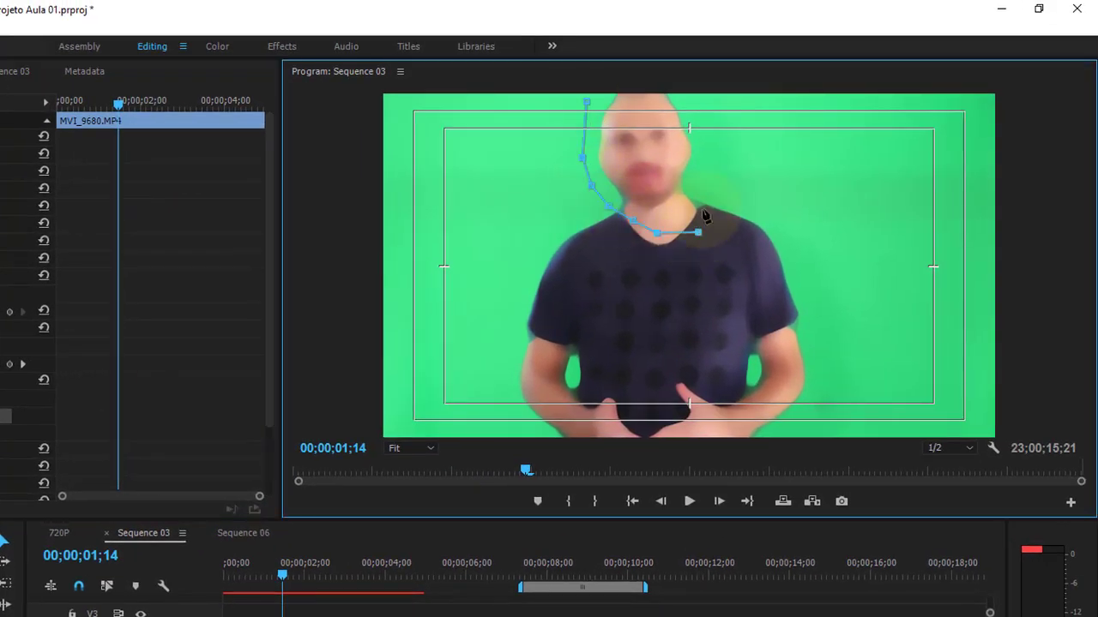
drag(705, 122, 692, 89)
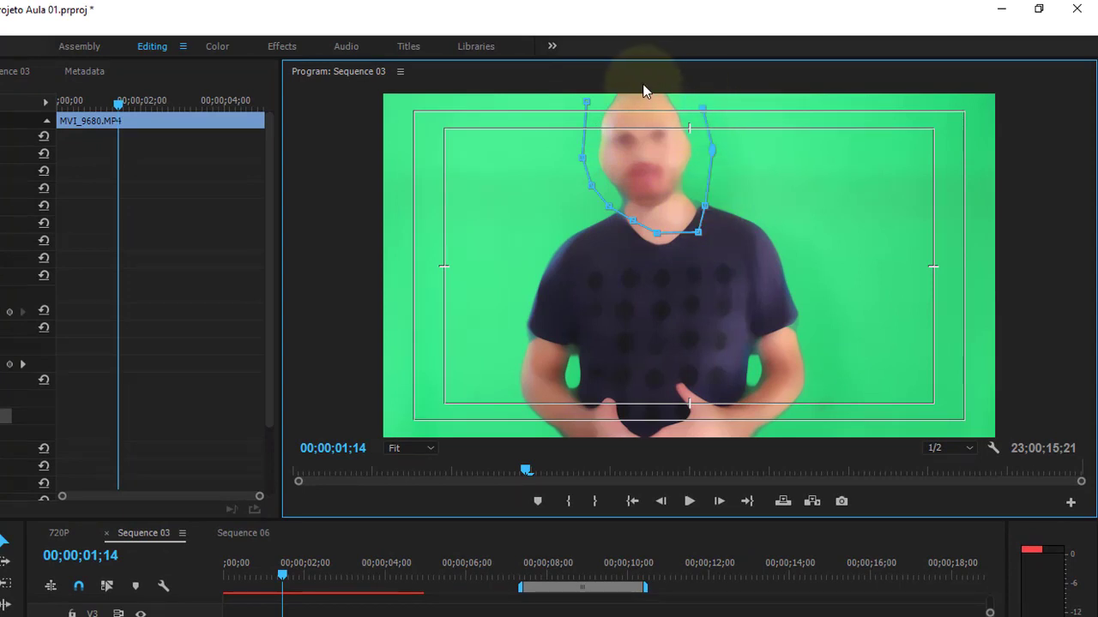
click(586, 102)
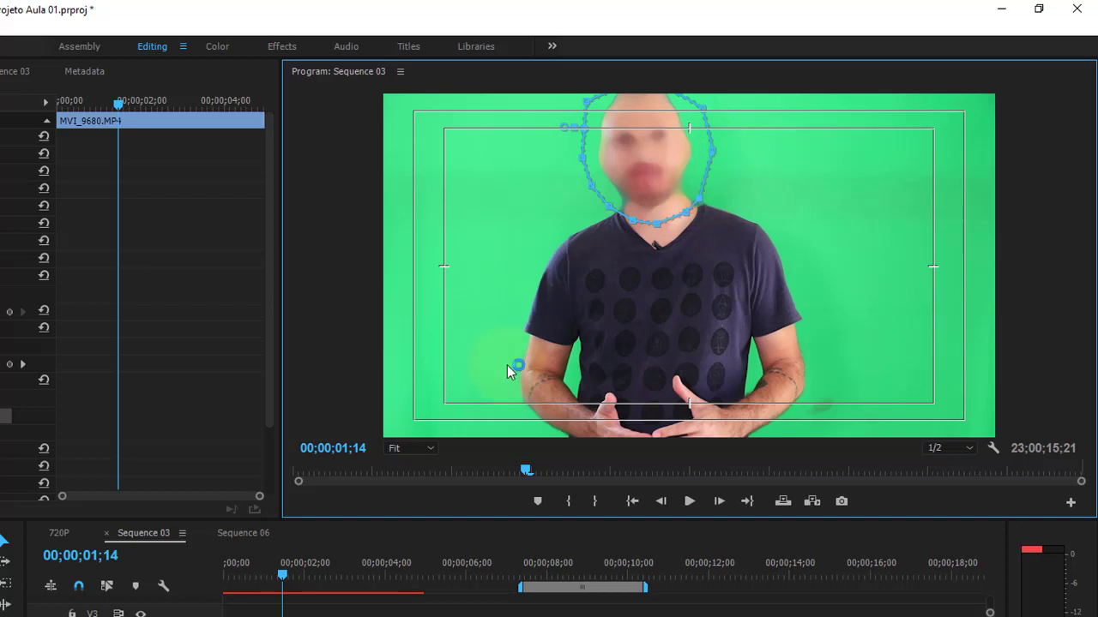
key(Delete)
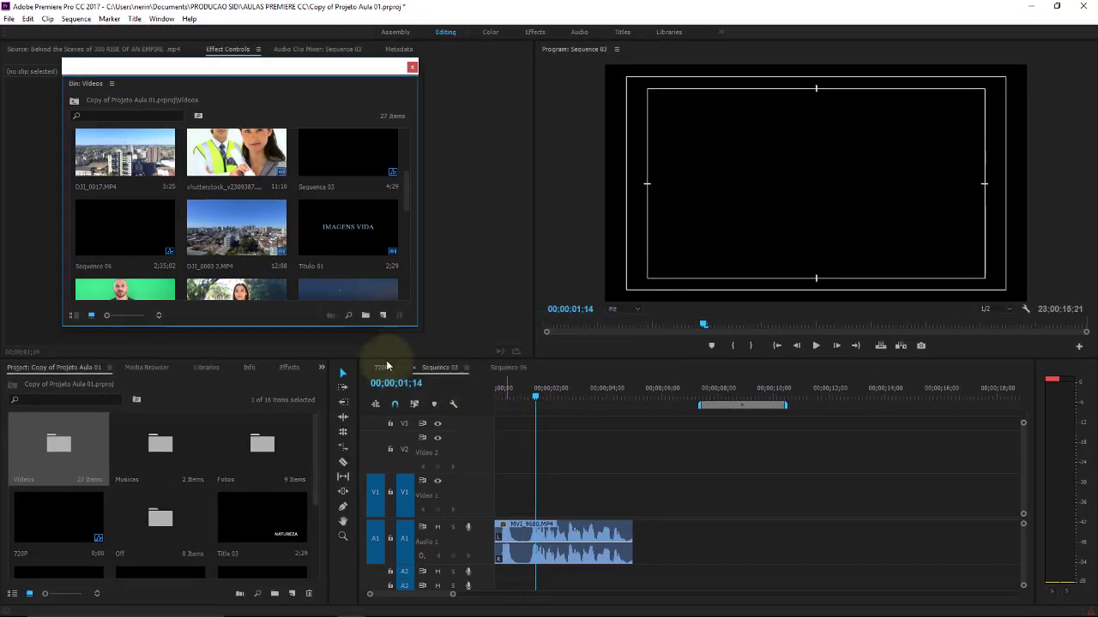
Step: Add the shutterstock clip from the Videos bin to the sequence and shift it down to Video 1
drag(291, 176, 476, 450)
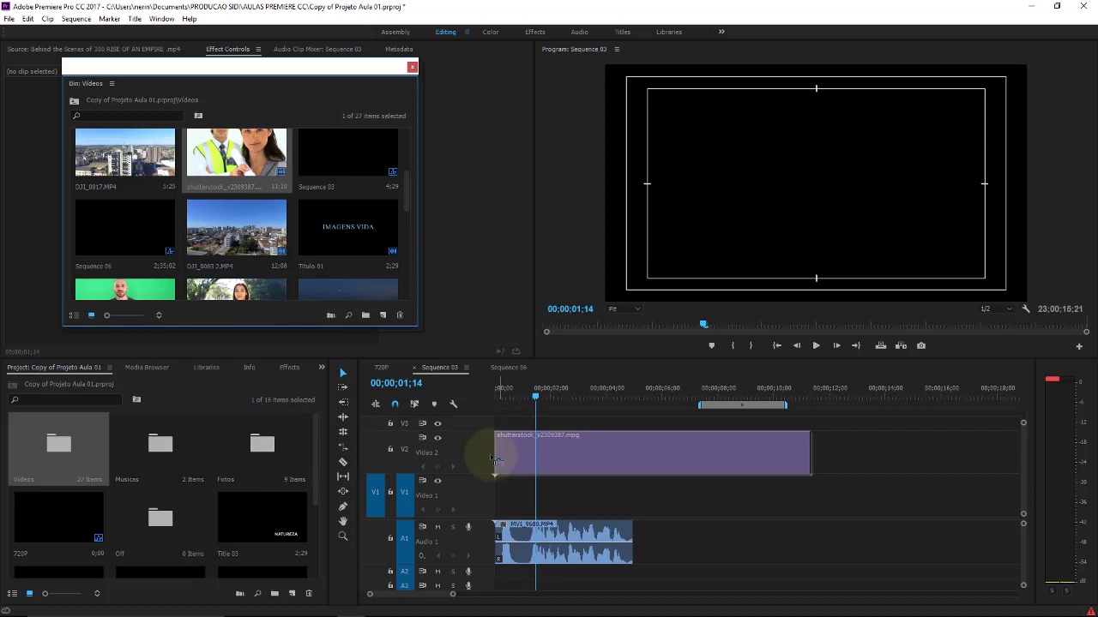
click(412, 67)
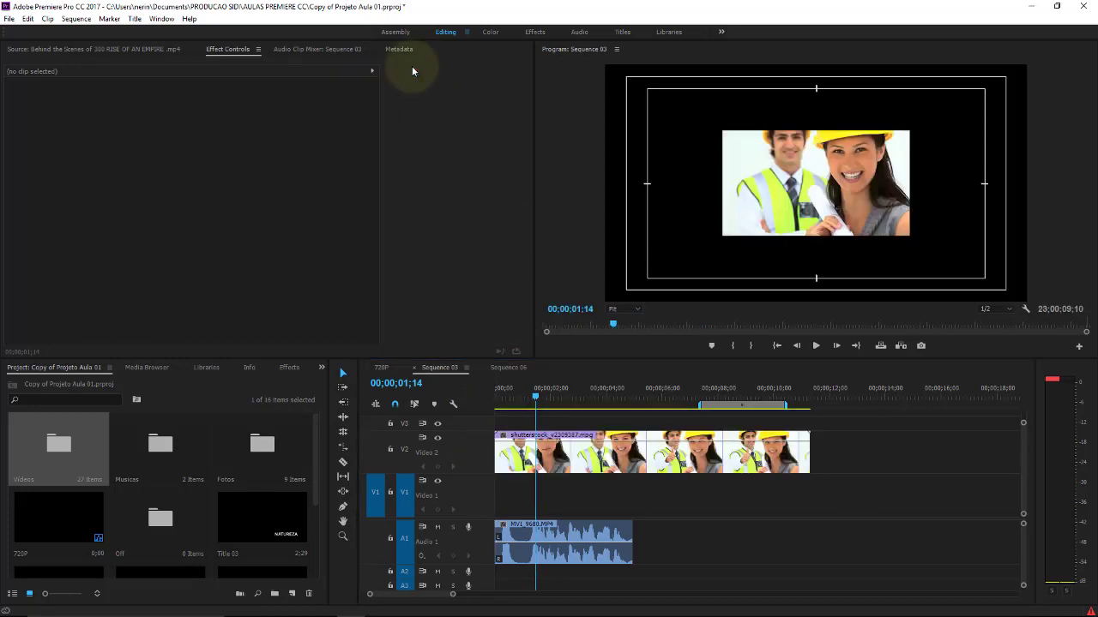
click(567, 473)
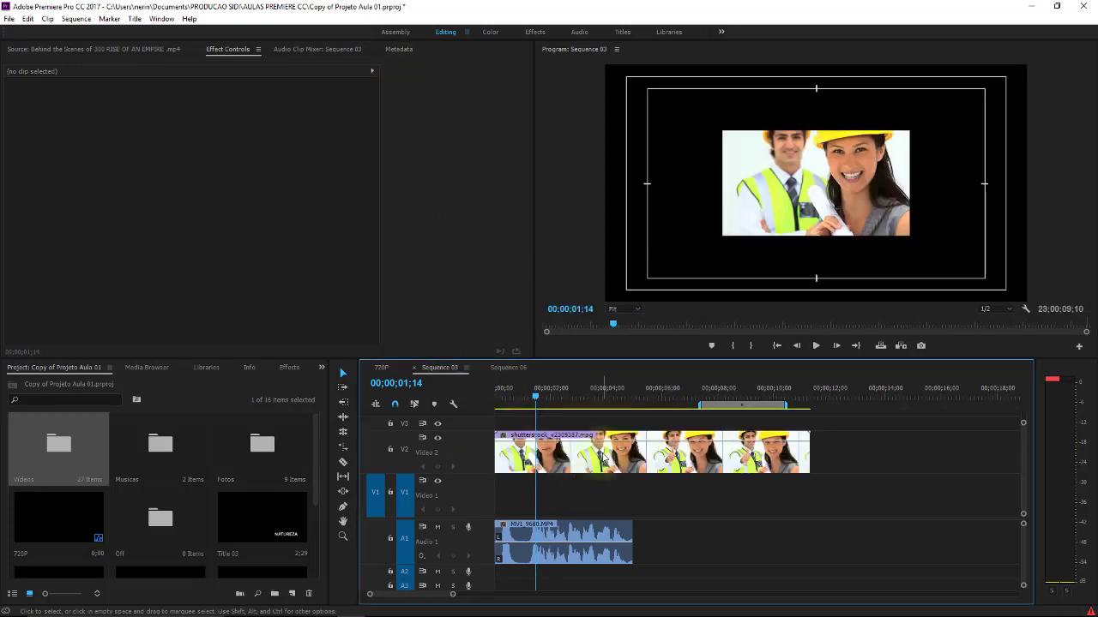
click(289, 367)
click(566, 466)
drag(581, 485, 586, 490)
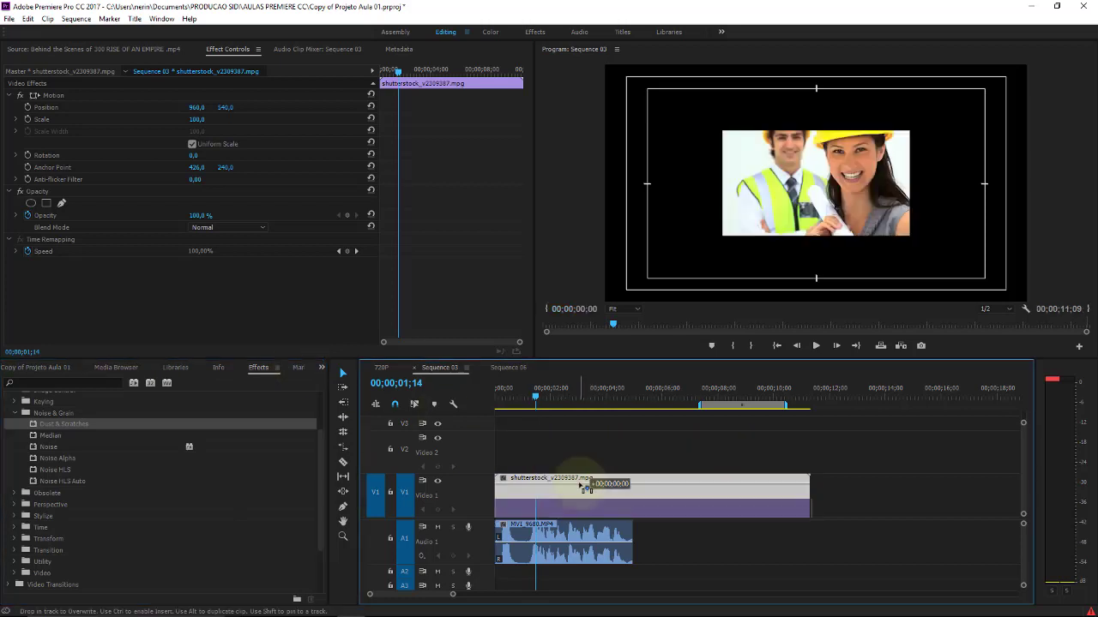
Step: Align the Video 2 copy at 00;00 and apply Dust & Scratches to it
click(836, 395)
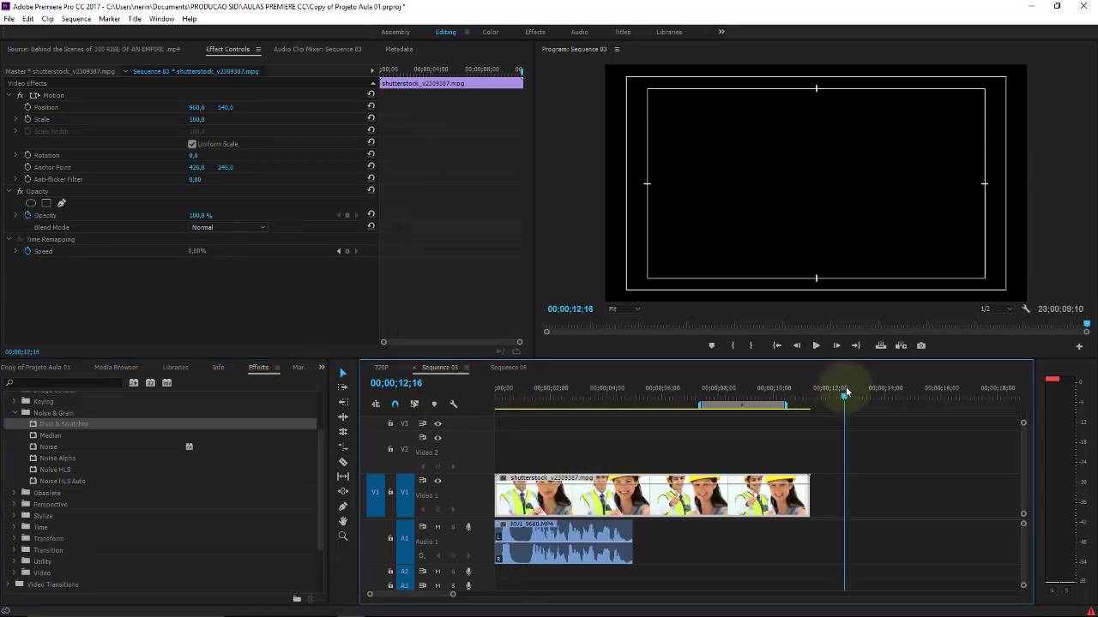
key(End)
drag(709, 507, 549, 533)
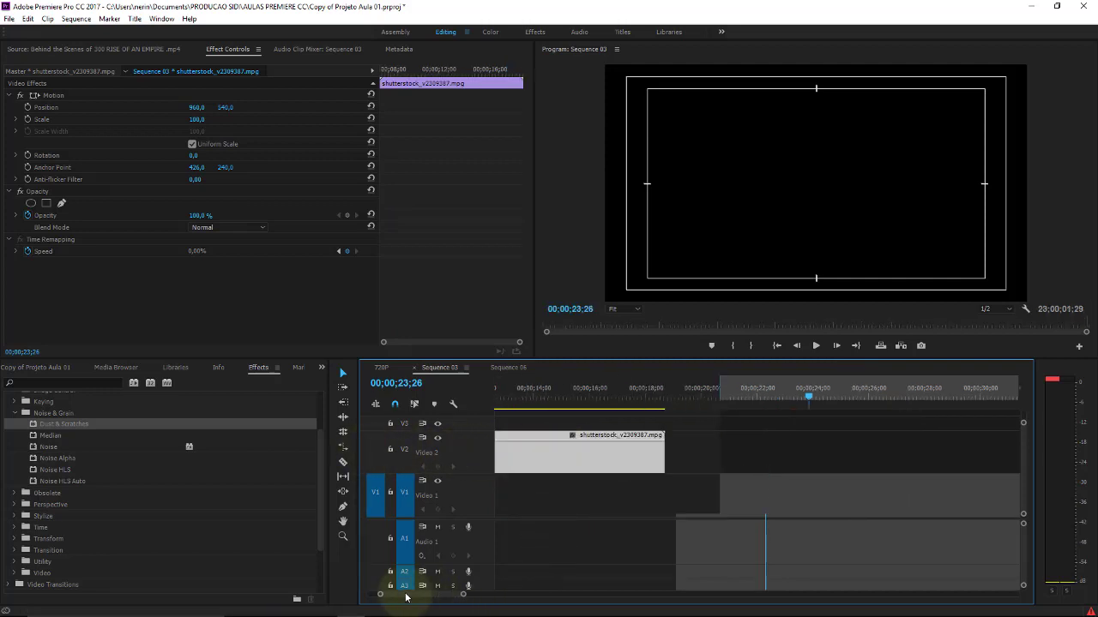
scroll(404, 588, up, 5)
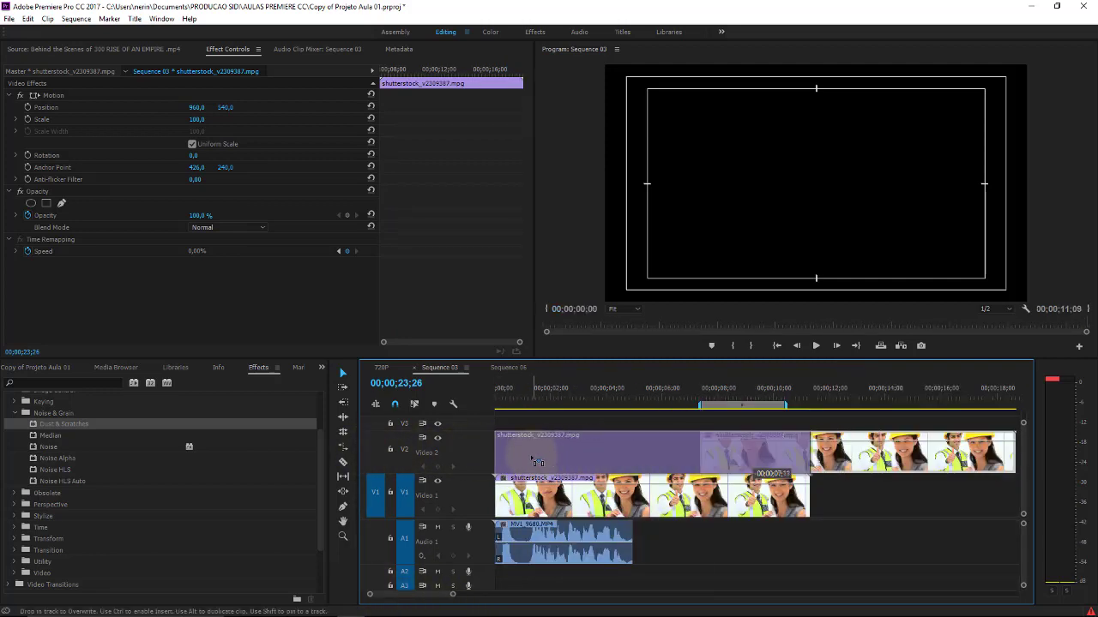
drag(753, 460, 547, 461)
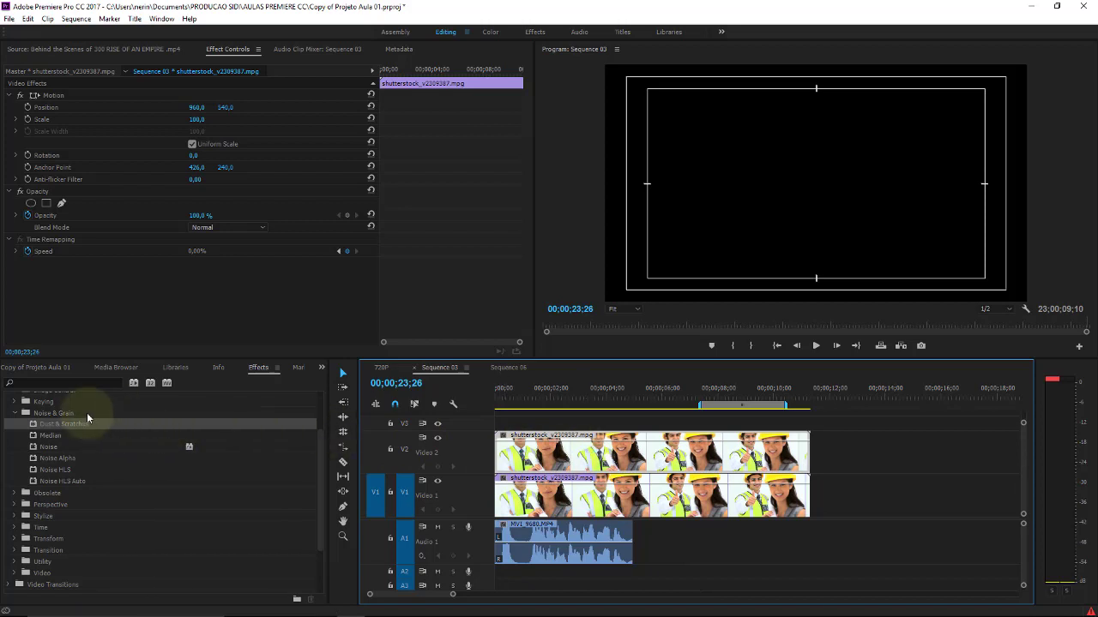
drag(69, 423, 528, 458)
Step: Scale both the lower and upper clips to 224 so they fill the frame
click(533, 393)
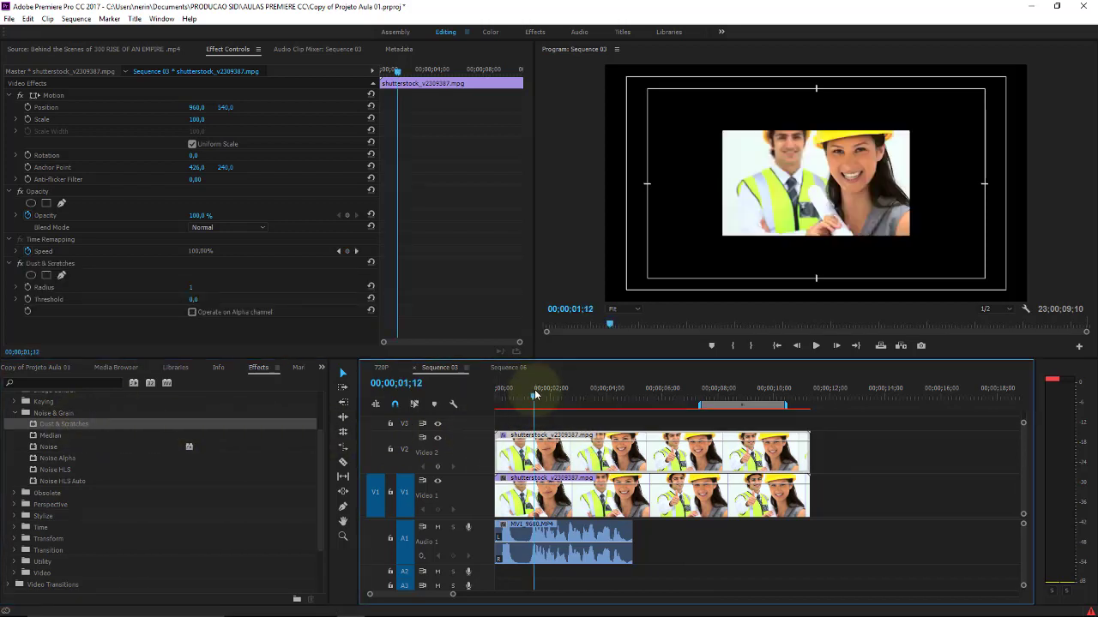
click(569, 505)
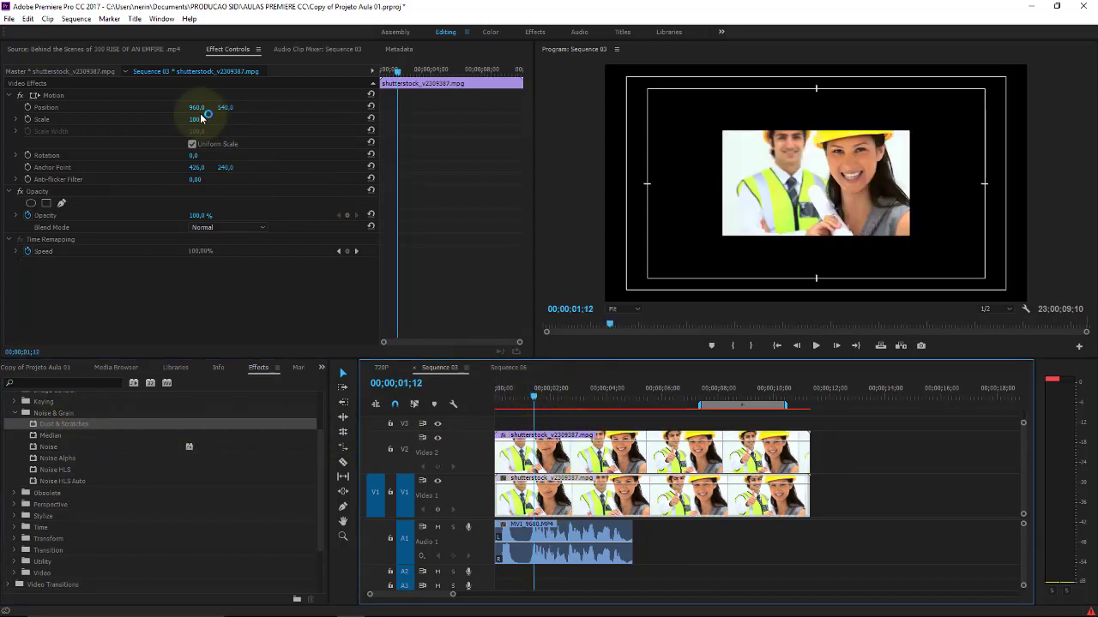
drag(198, 120, 269, 102)
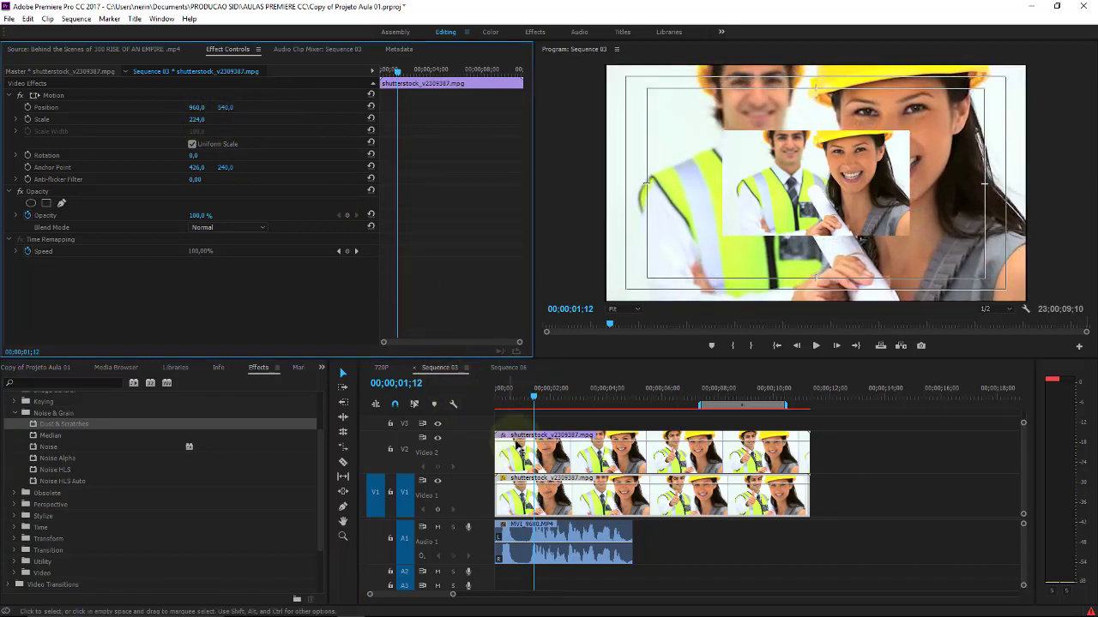
click(521, 446)
click(197, 120)
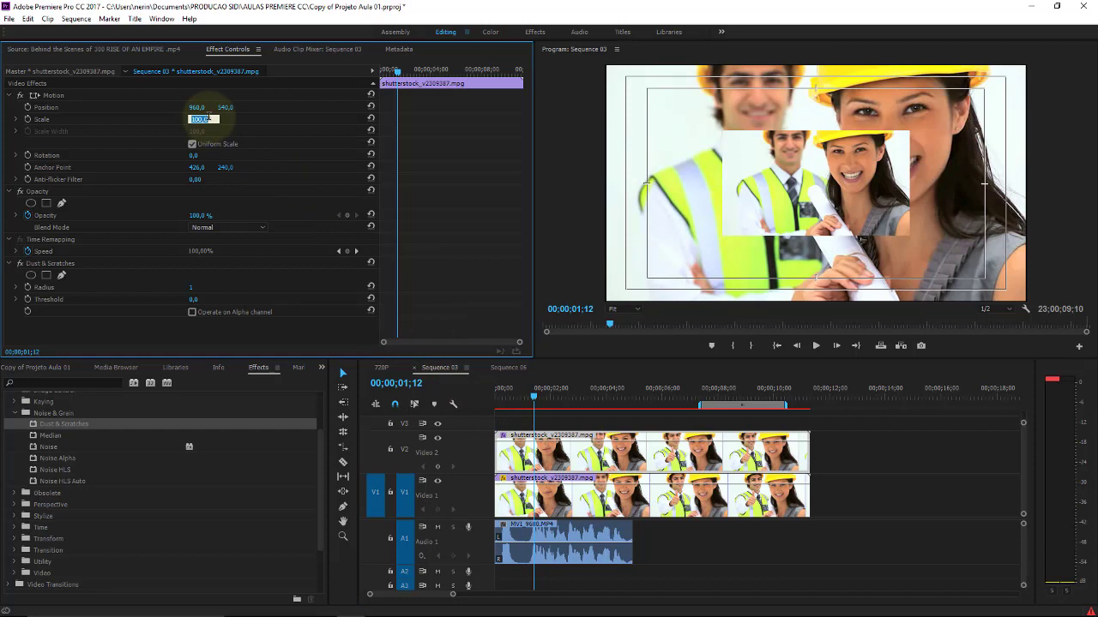
text(224)
key(Return)
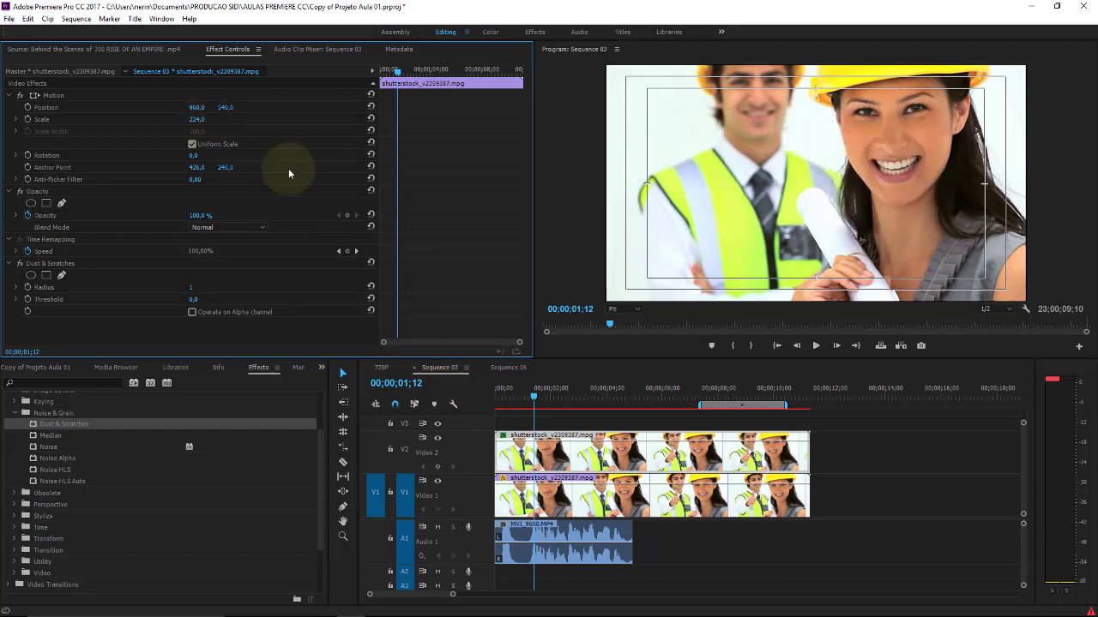
click(830, 457)
click(757, 461)
Step: Raise the Dust & Scratches Radius and draw a freehand mask around the woman's face
click(570, 392)
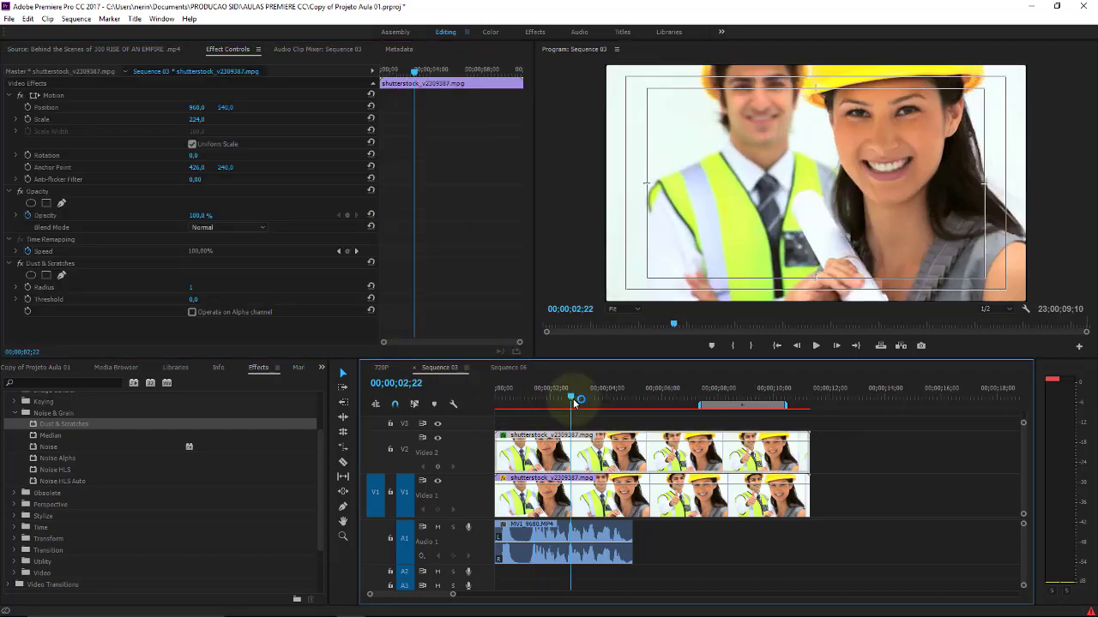
drag(193, 291, 582, 91)
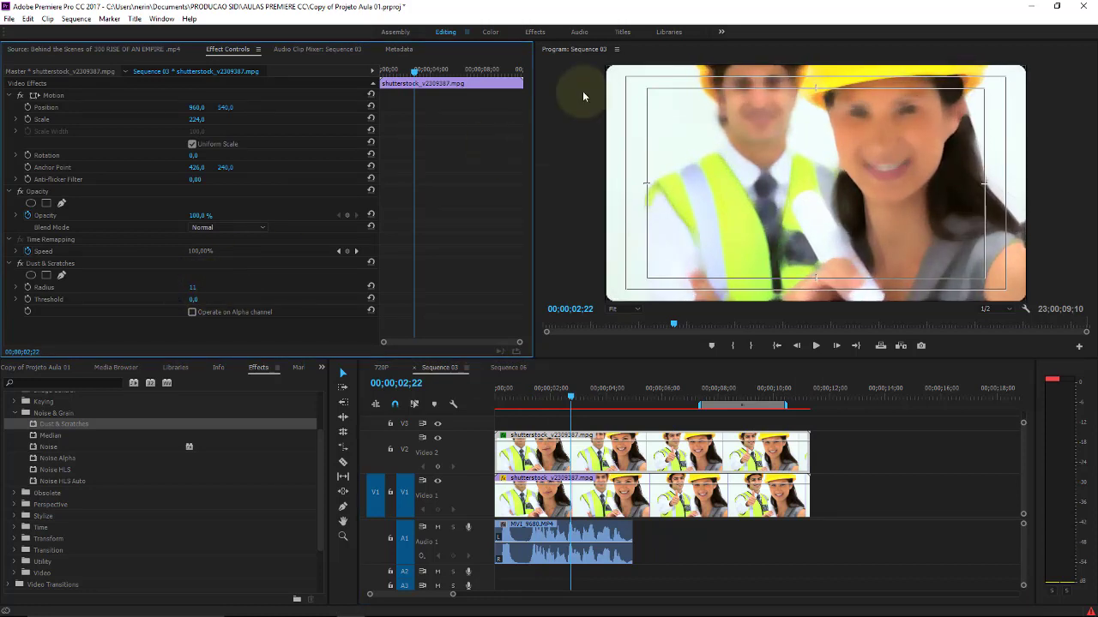
click(62, 274)
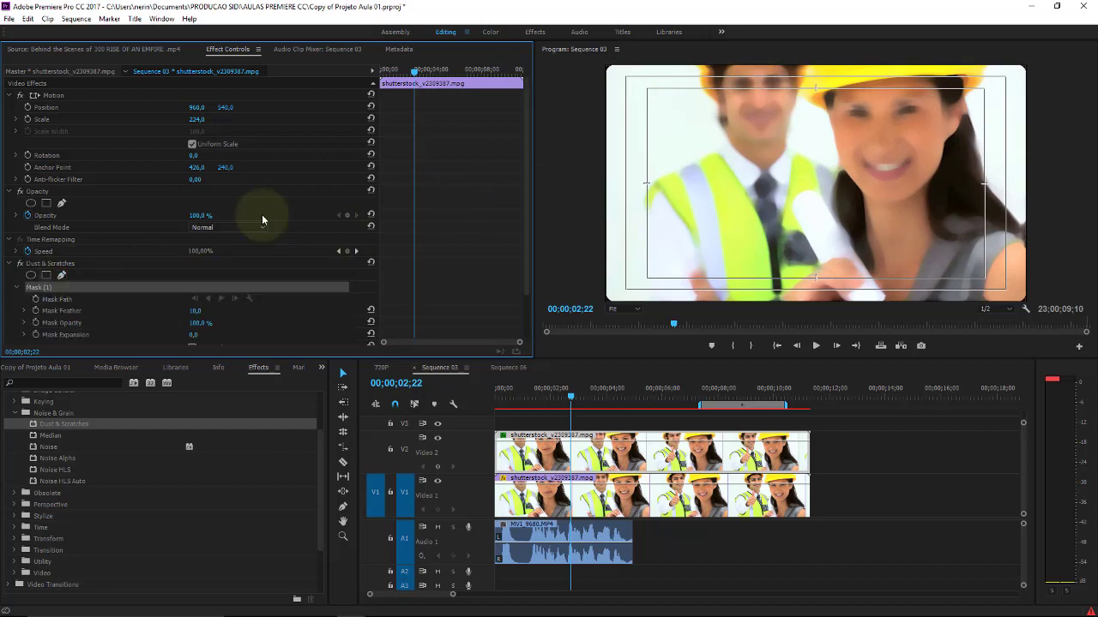
click(795, 97)
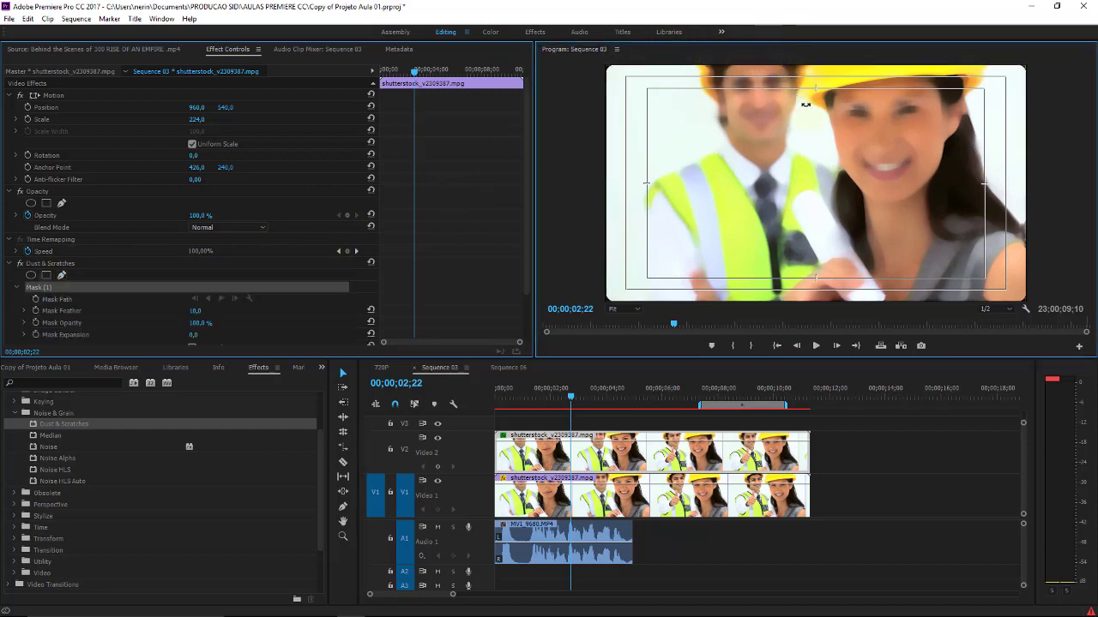
click(851, 210)
click(875, 223)
click(925, 223)
click(956, 207)
click(970, 176)
click(971, 131)
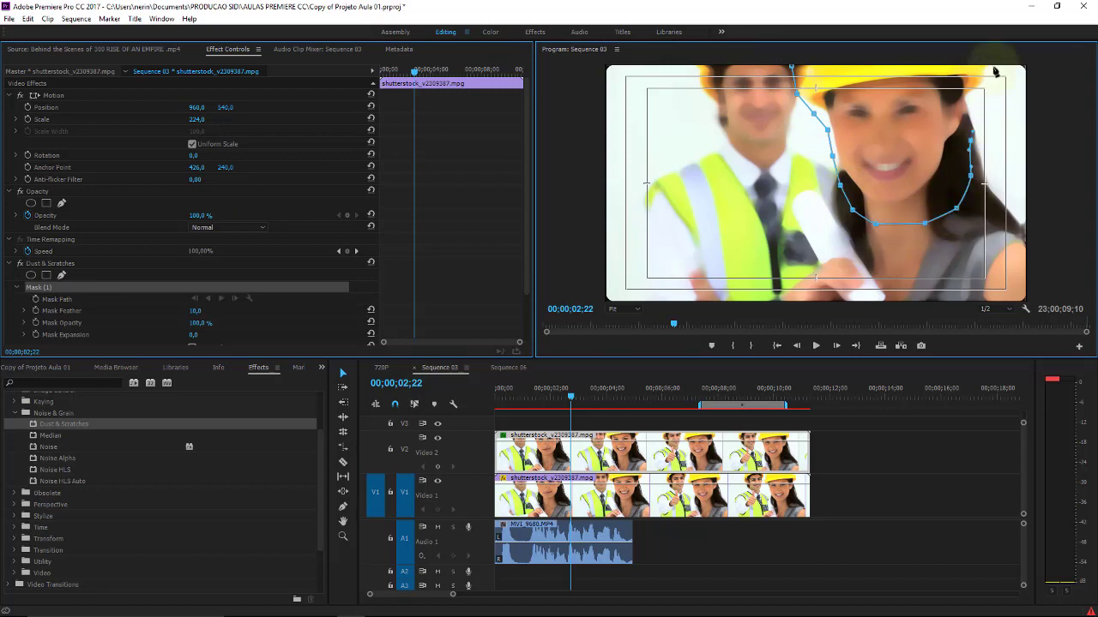
click(792, 68)
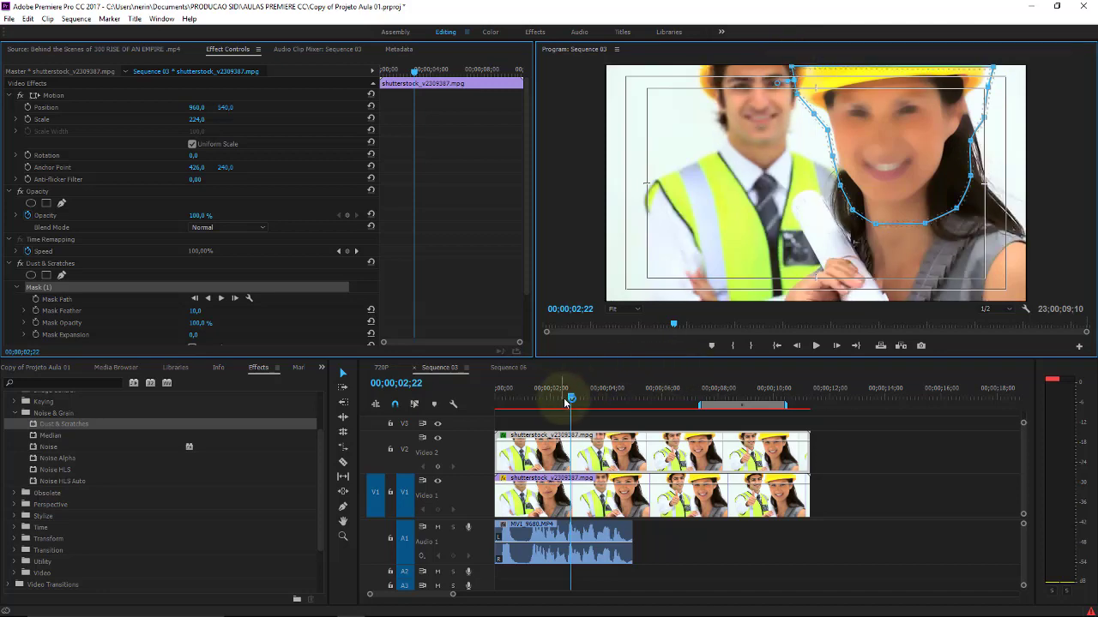
mouse_move(568, 394)
mouse_down()
mouse_move(528, 403)
mouse_move(674, 367)
mouse_up()
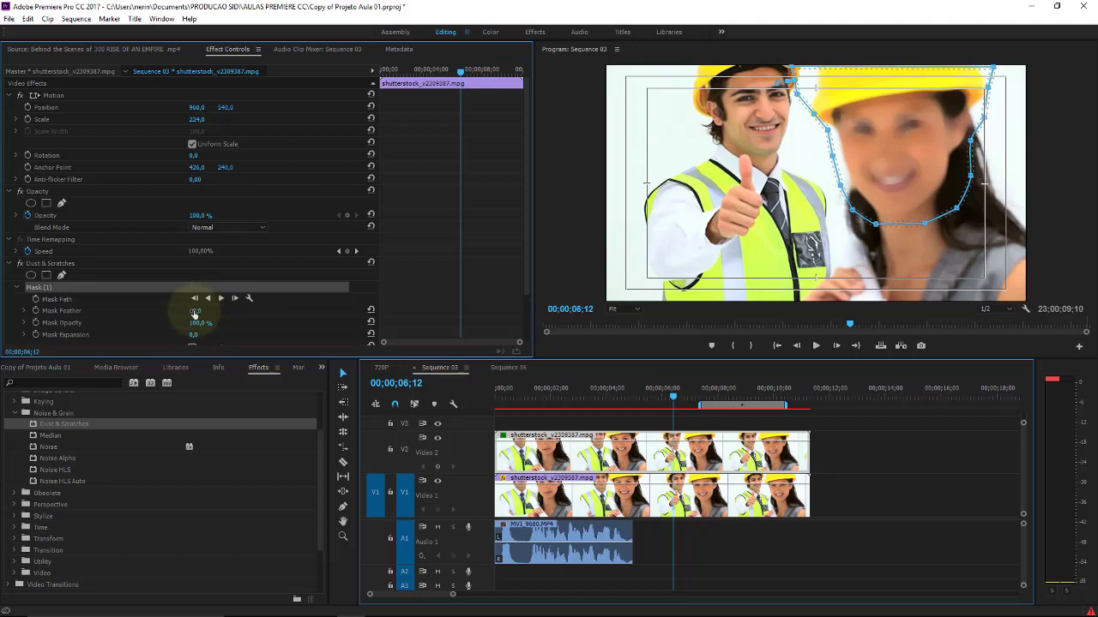
Step: Soften the mask edge with more feather, then delete the upper clip
drag(194, 312, 219, 315)
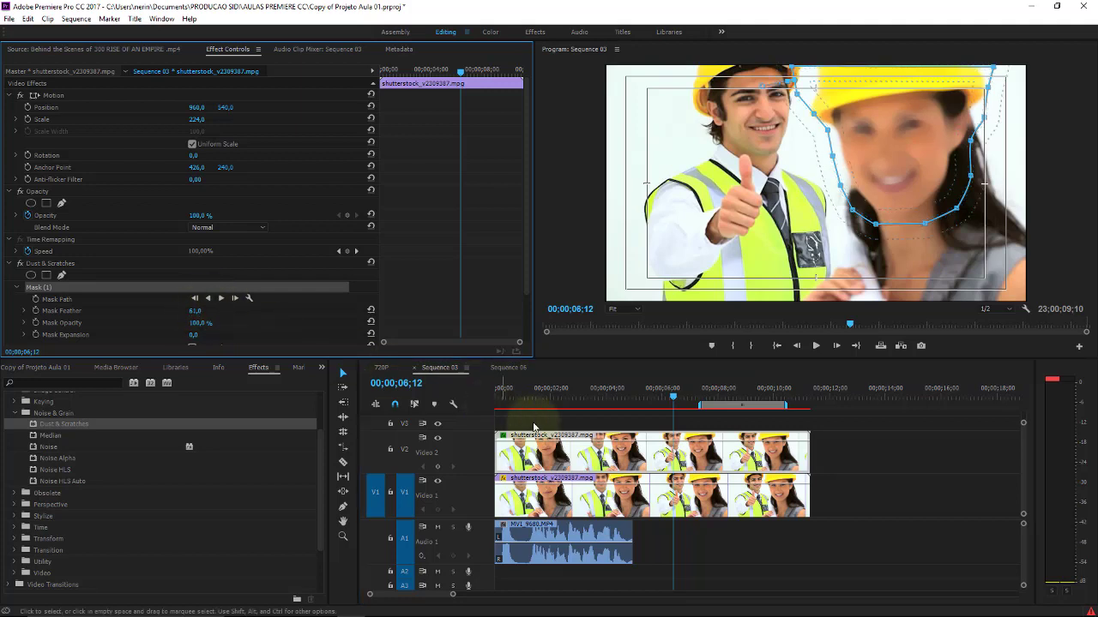
click(590, 437)
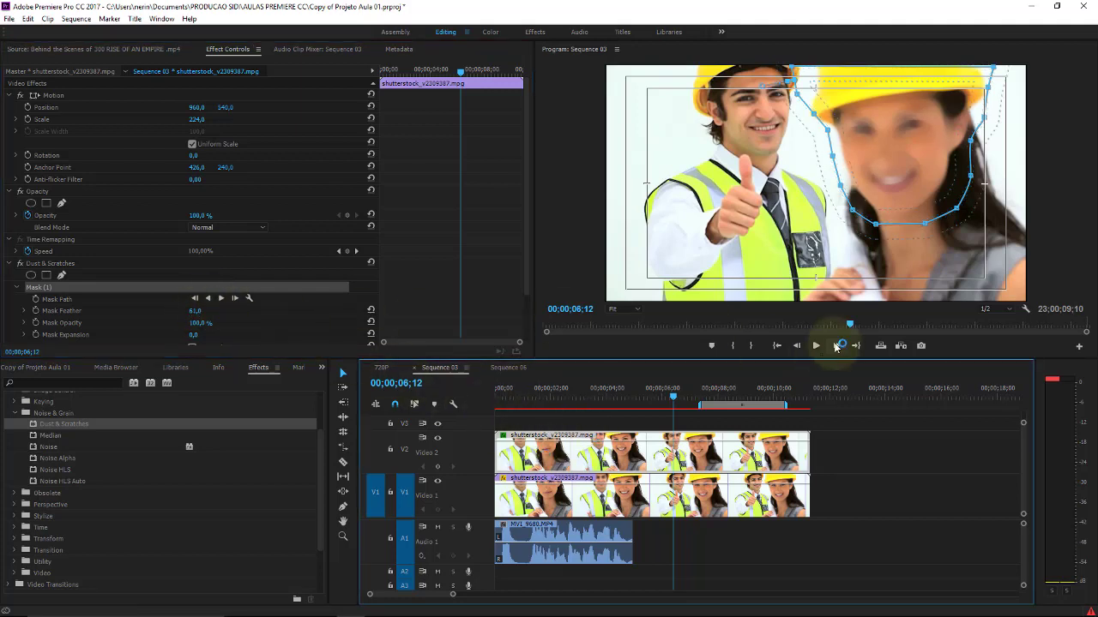
click(855, 426)
click(691, 445)
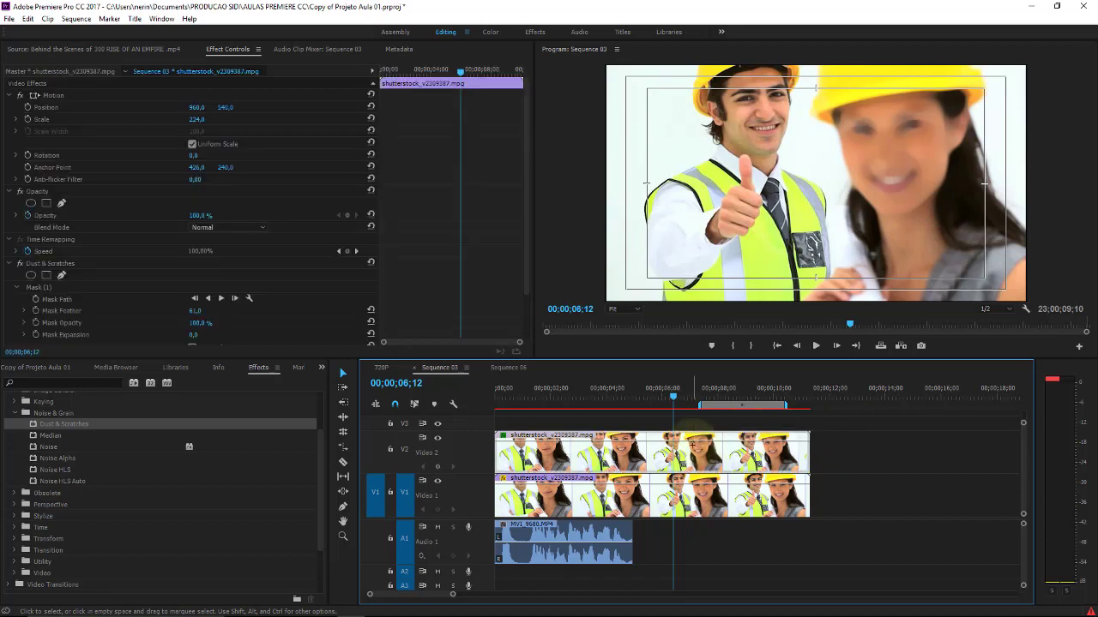
key(Delete)
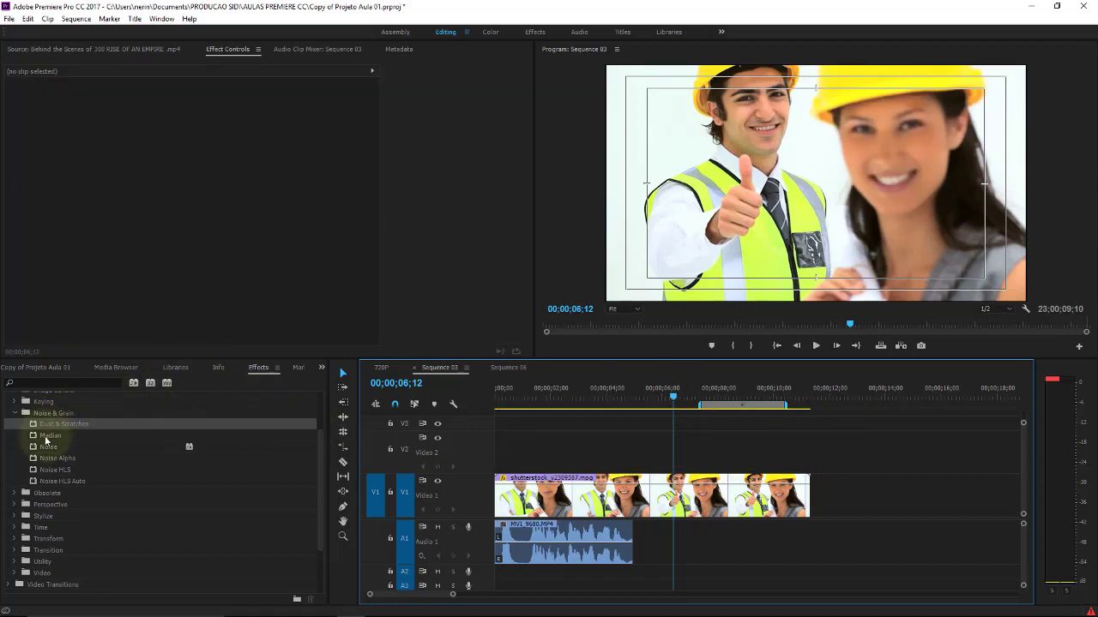
drag(46, 441, 674, 494)
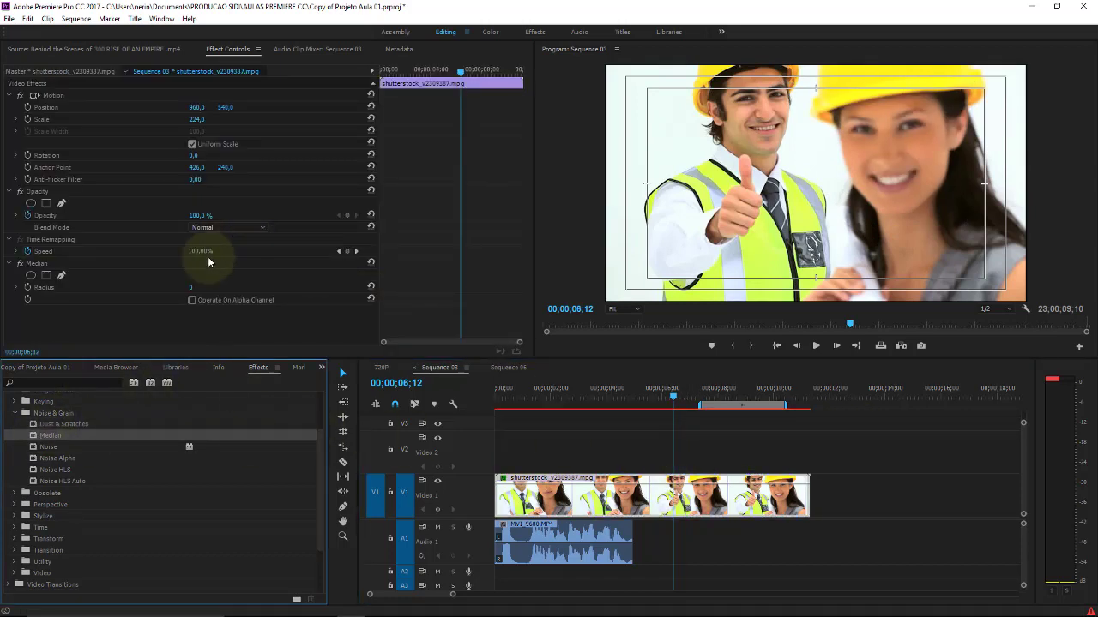
mouse_move(191, 287)
mouse_down()
mouse_move(239, 283)
mouse_move(184, 289)
mouse_up()
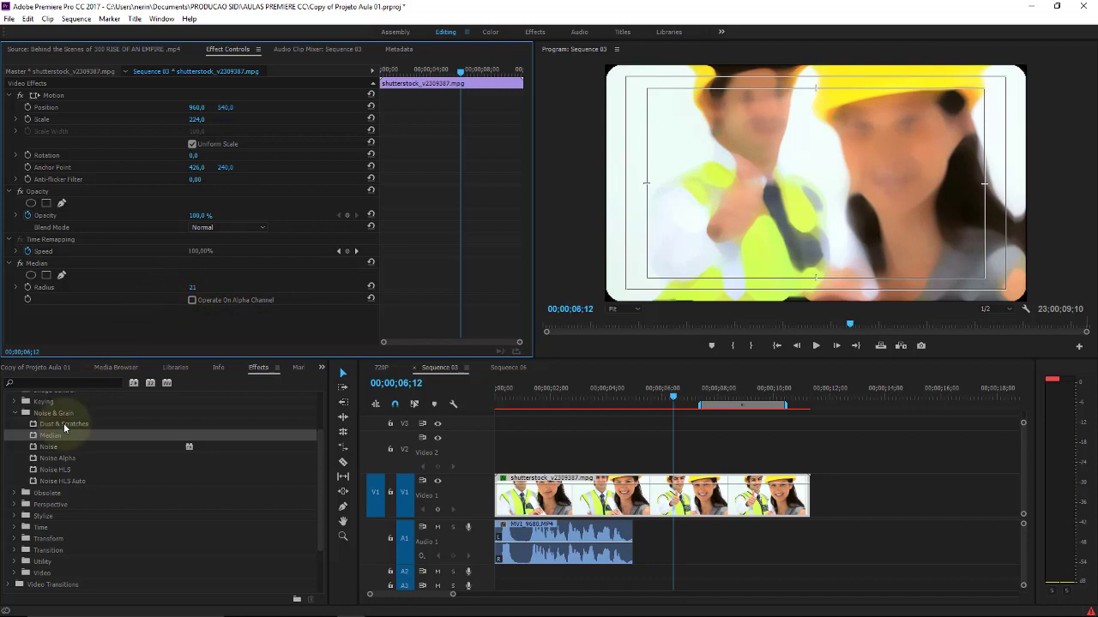
click(38, 265)
key(Delete)
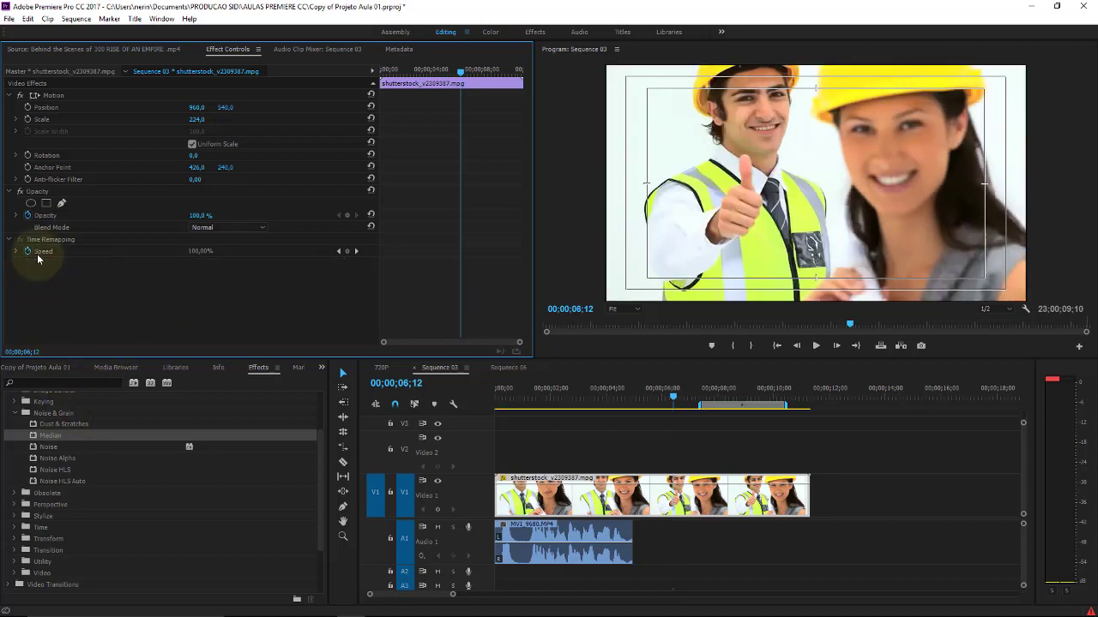
click(50, 448)
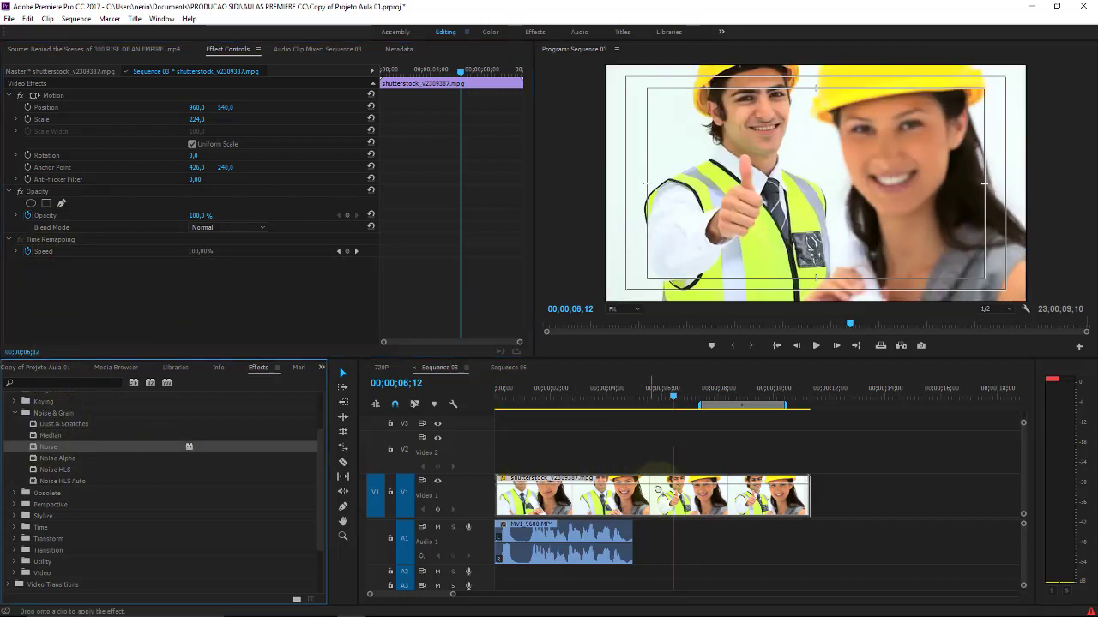
drag(54, 450, 656, 495)
click(193, 289)
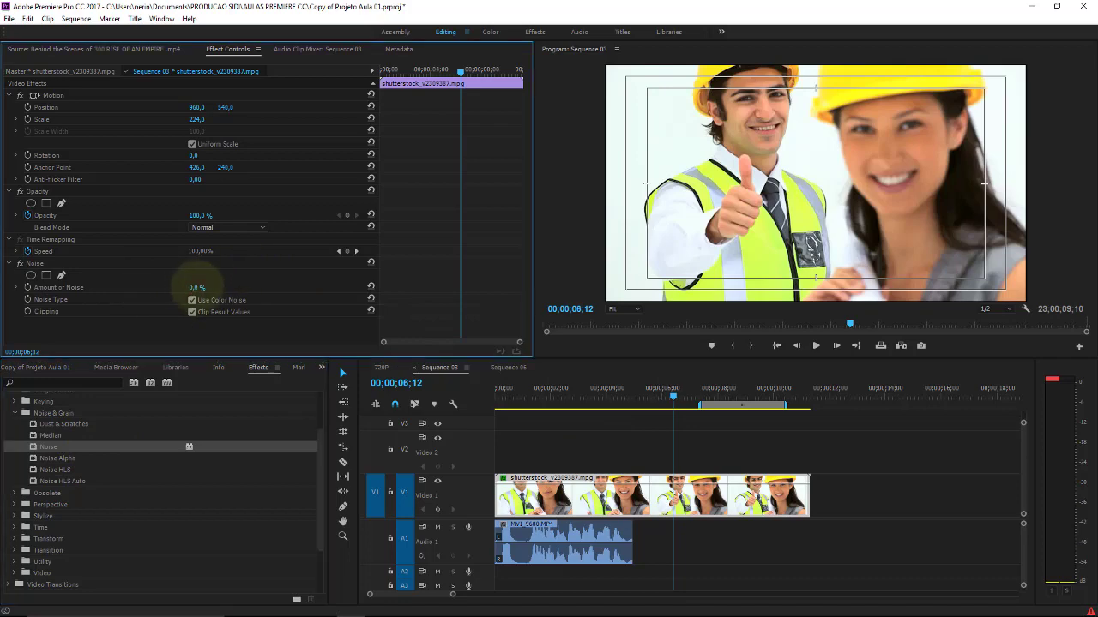
mouse_move(219, 279)
mouse_down()
mouse_move(225, 267)
mouse_move(201, 289)
mouse_up()
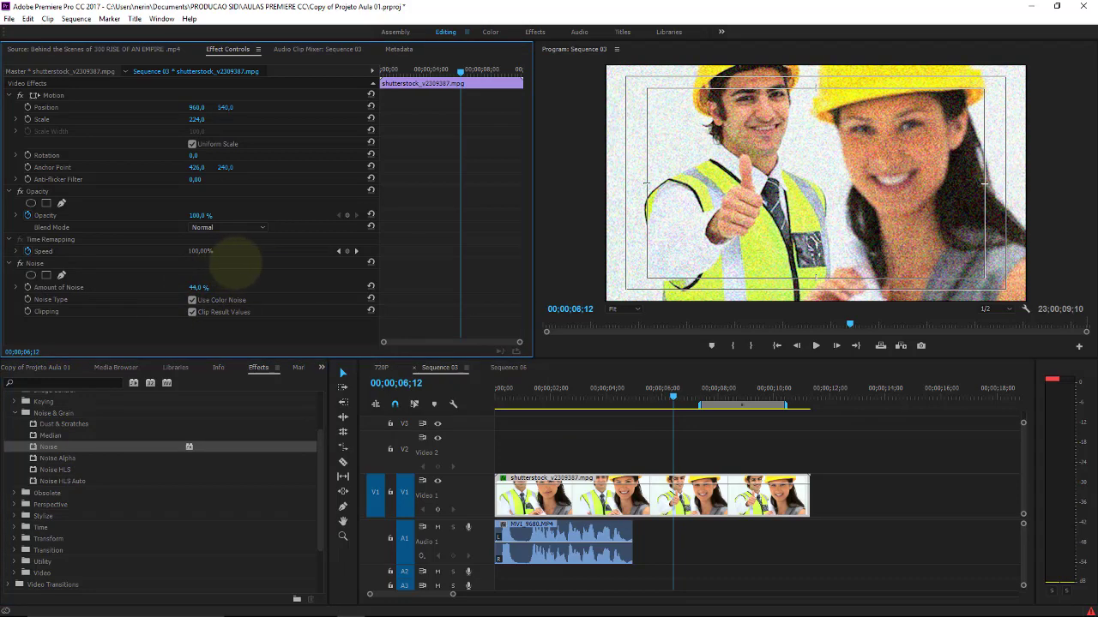
click(49, 266)
key(Delete)
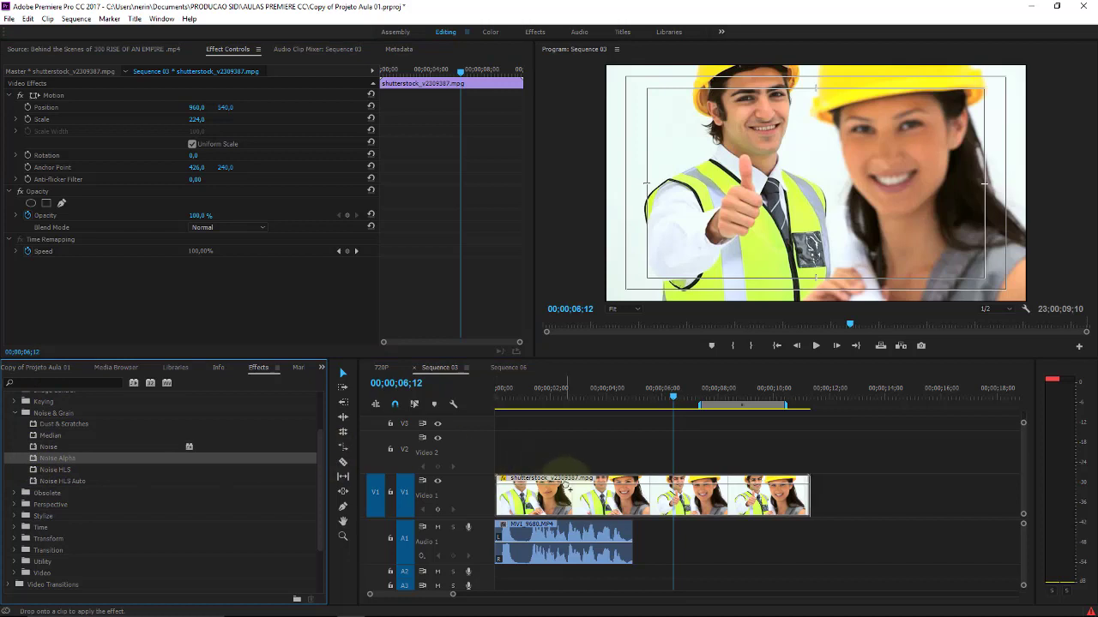
Step: Apply Noise Alpha with Amount 45% and the noise type set to Uniform Animation
drag(38, 458, 549, 489)
click(246, 289)
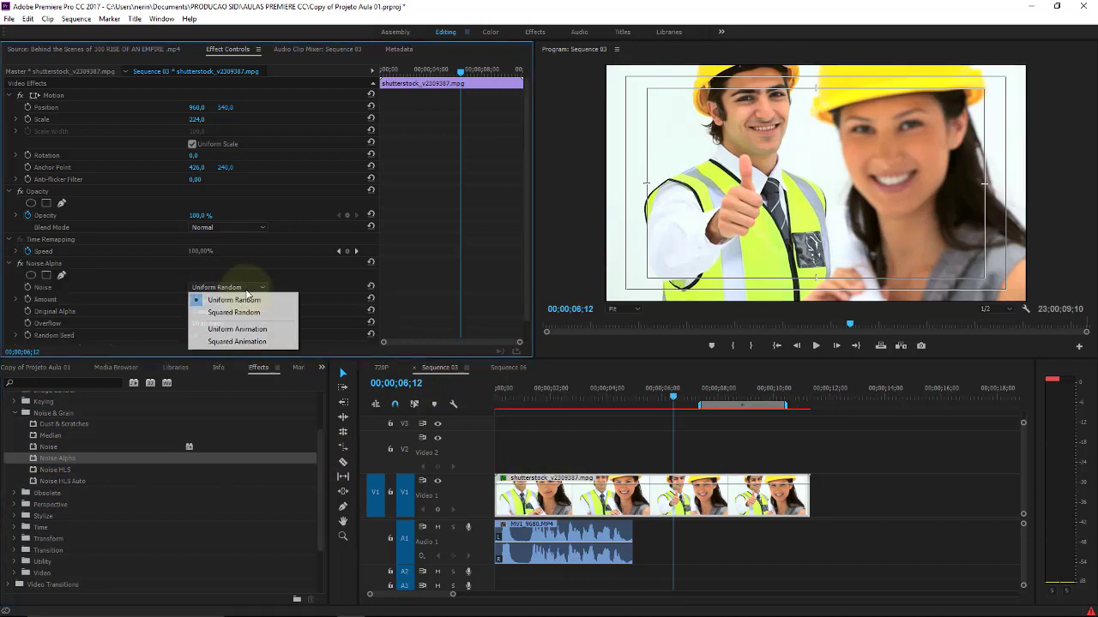
click(233, 312)
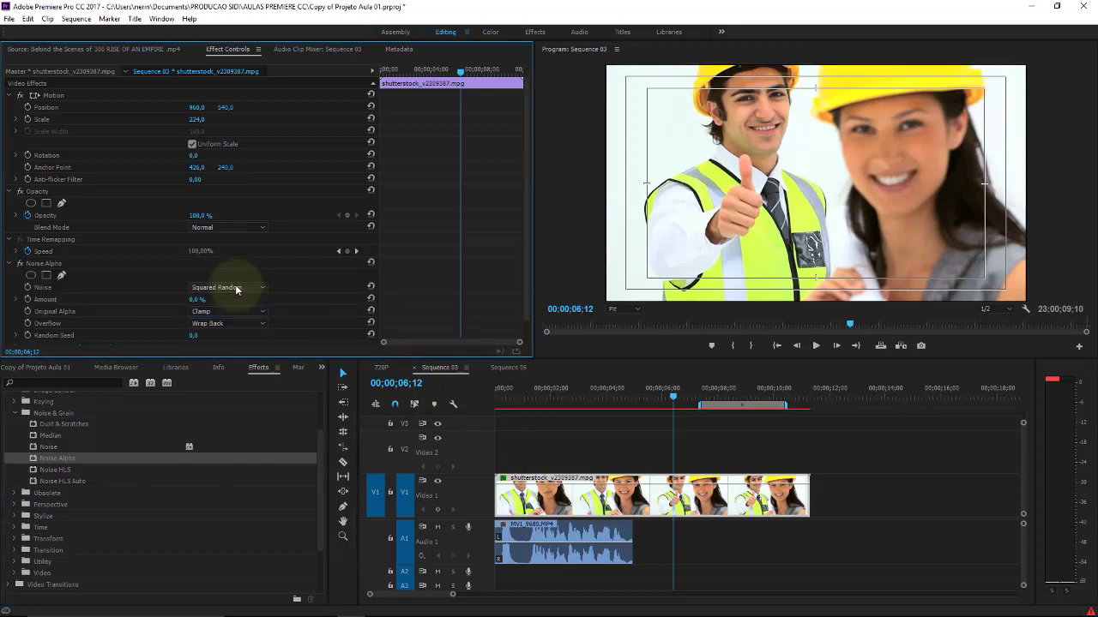
click(245, 287)
click(196, 312)
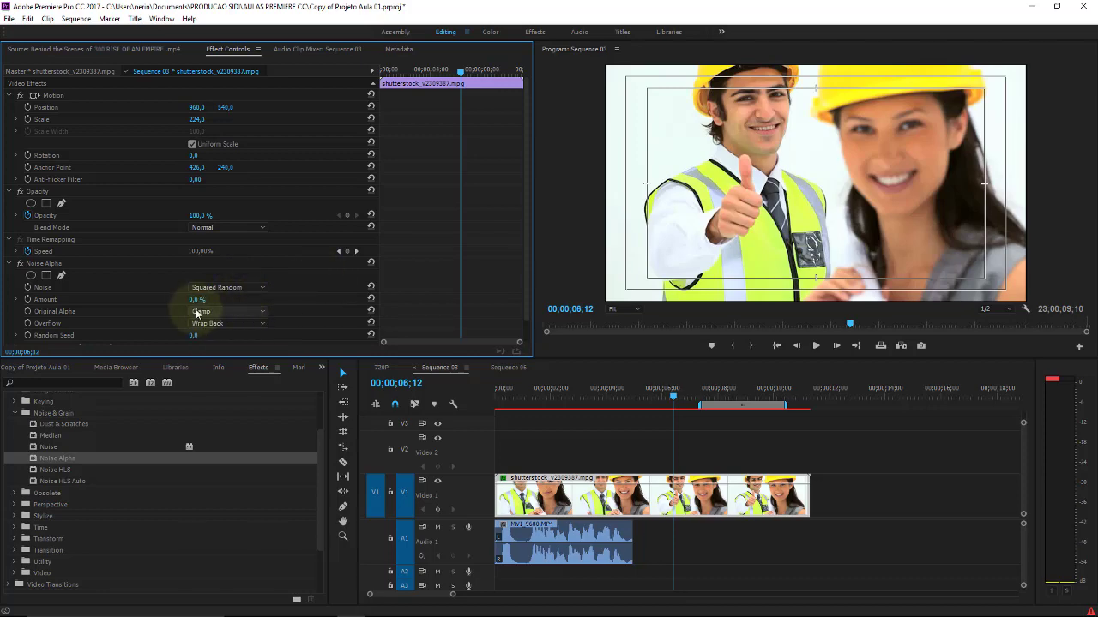
drag(197, 298, 249, 301)
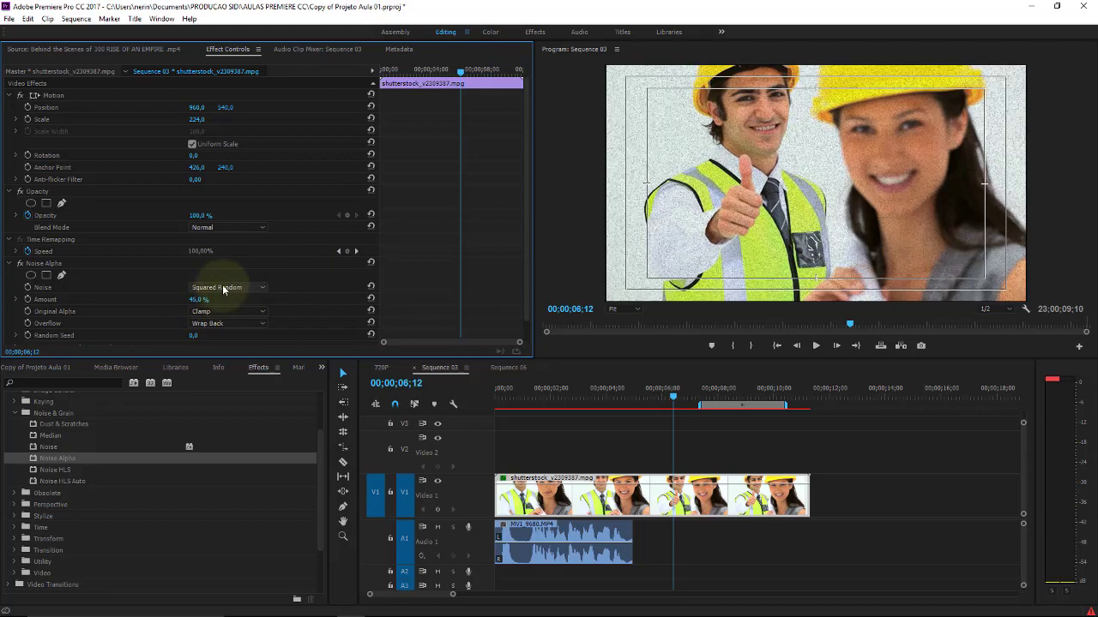
click(226, 287)
click(236, 294)
click(238, 289)
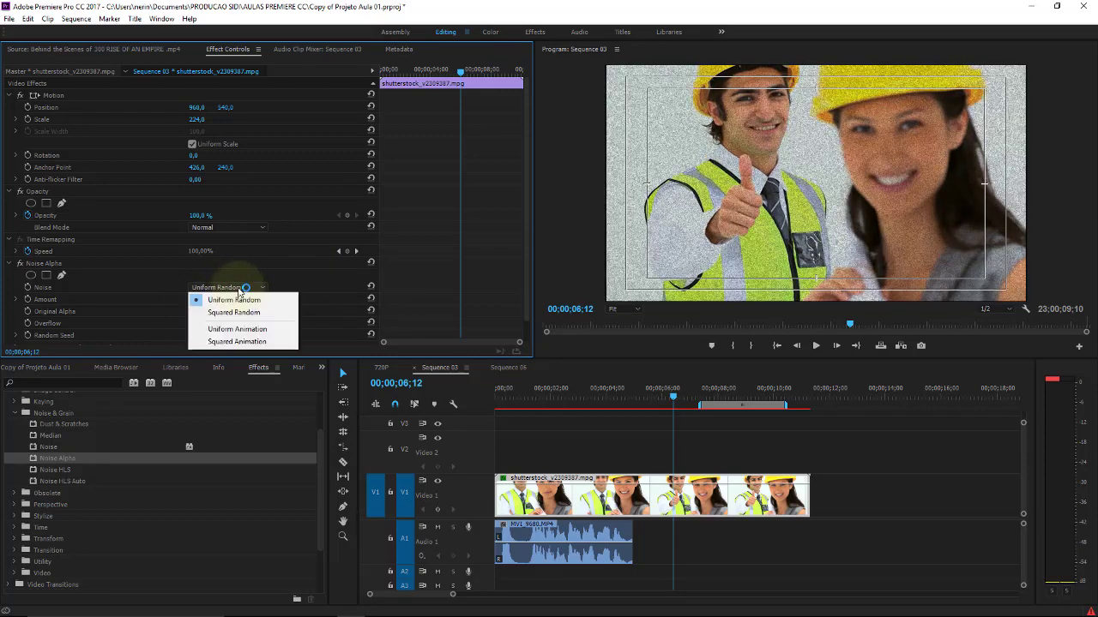
click(242, 330)
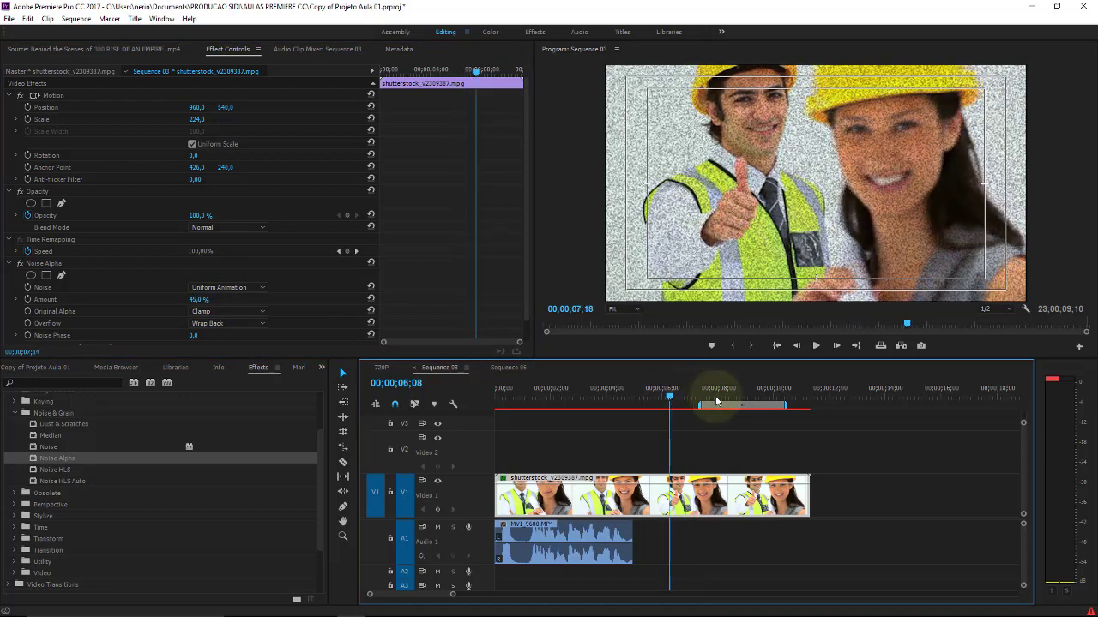
drag(683, 403, 704, 396)
Step: Set Original Alpha to Scale and Overflow to Wrap
click(253, 311)
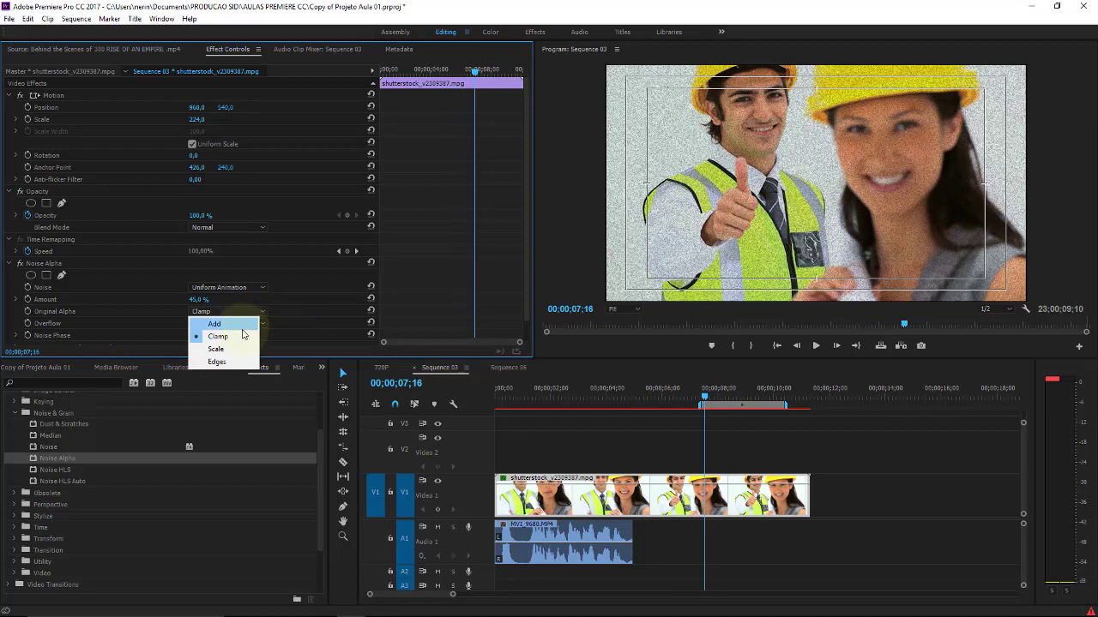
click(246, 311)
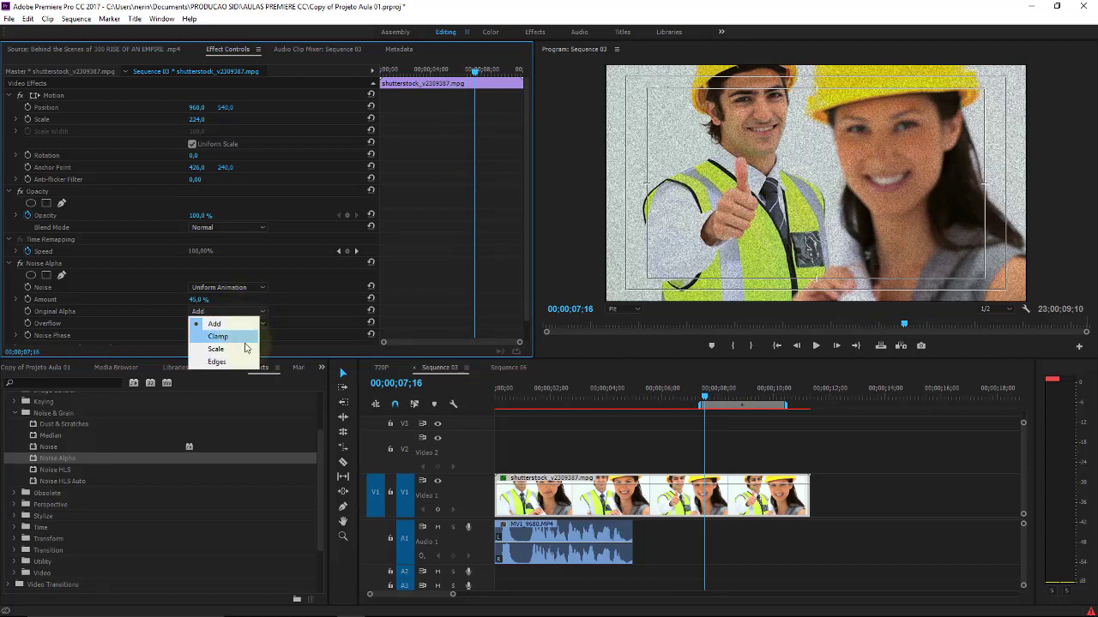
click(227, 347)
click(240, 324)
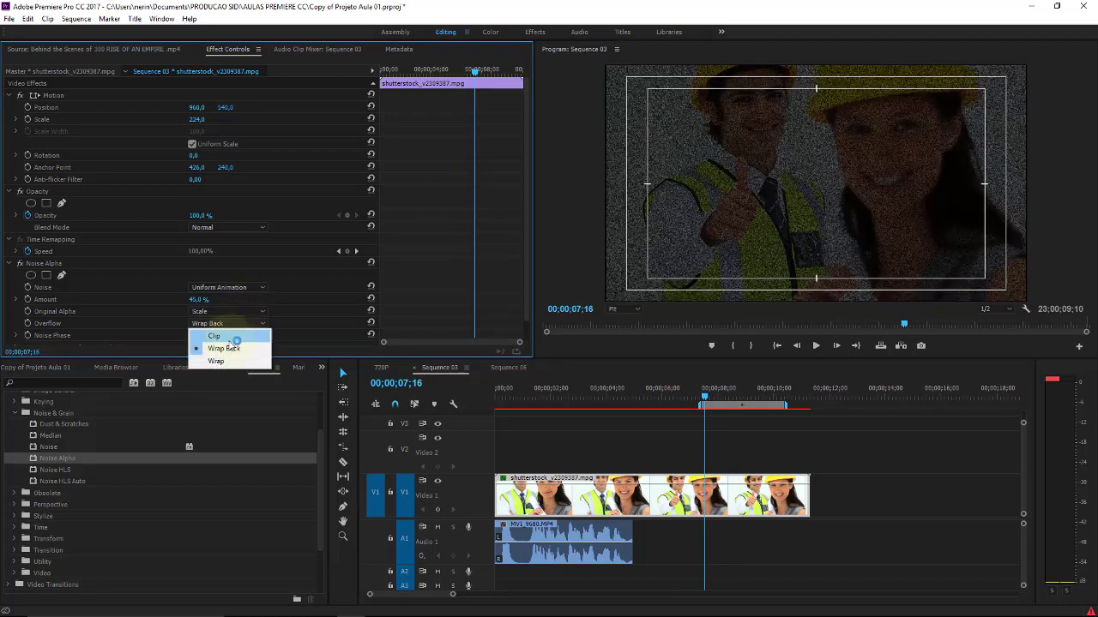
click(214, 336)
click(228, 324)
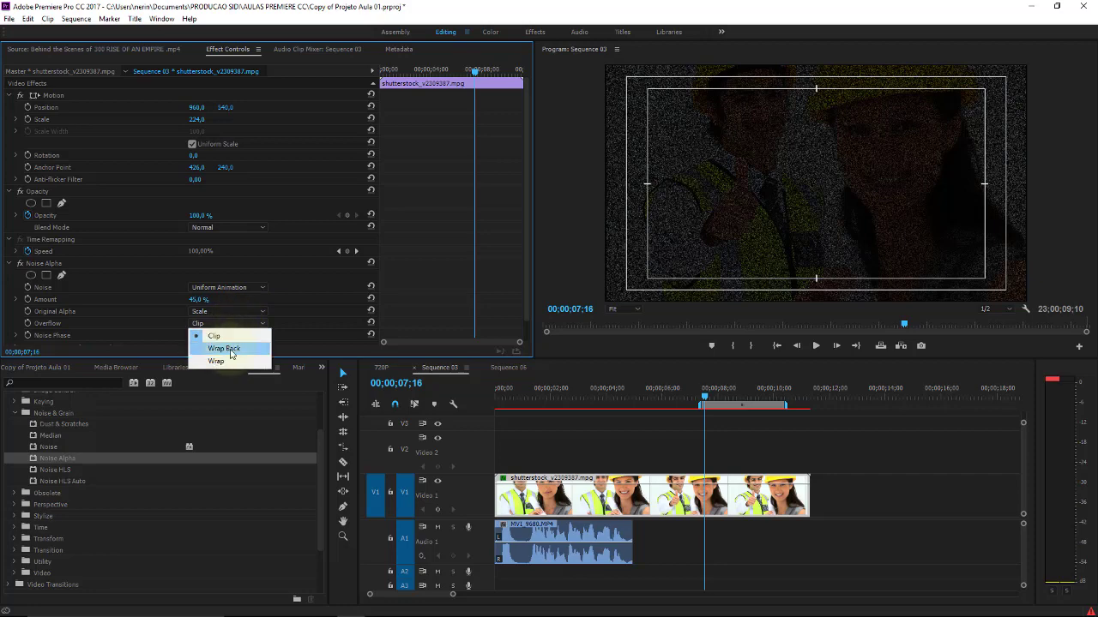
click(230, 350)
click(238, 324)
click(216, 361)
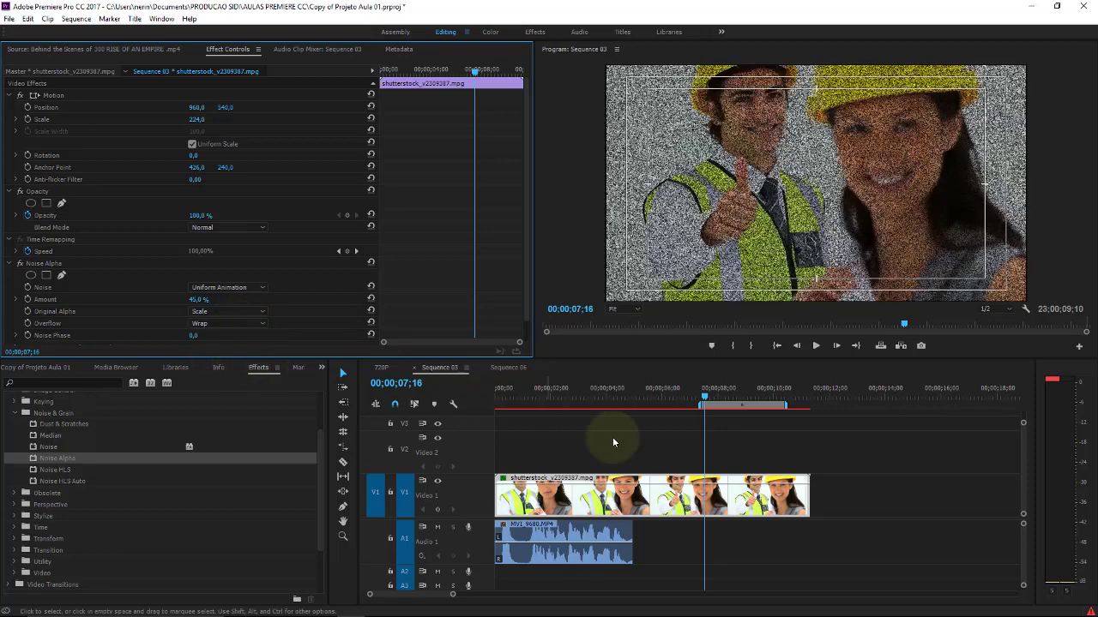
Step: Keyframe Noise Phase at -139° at the clip start and a different value near the end
drag(664, 395, 691, 395)
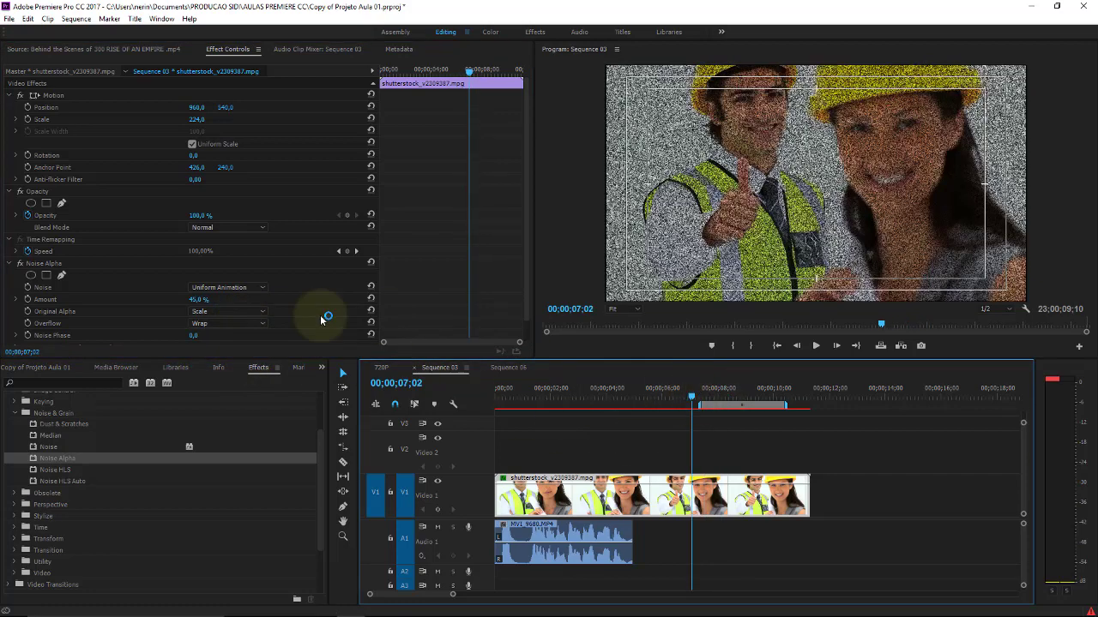
drag(194, 336, 247, 342)
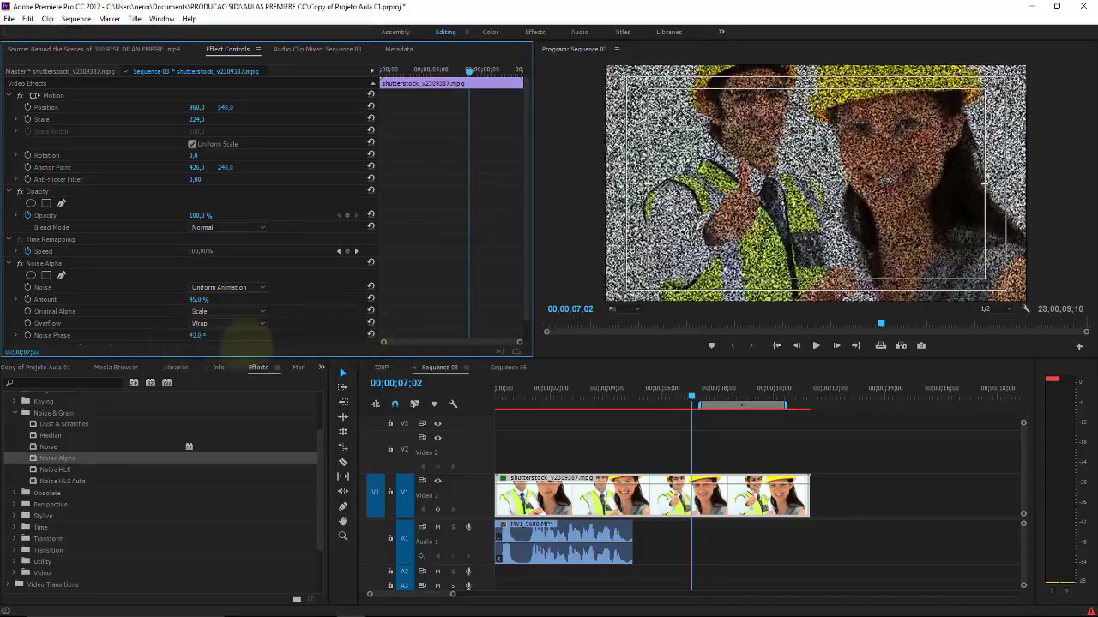
drag(247, 343, 103, 343)
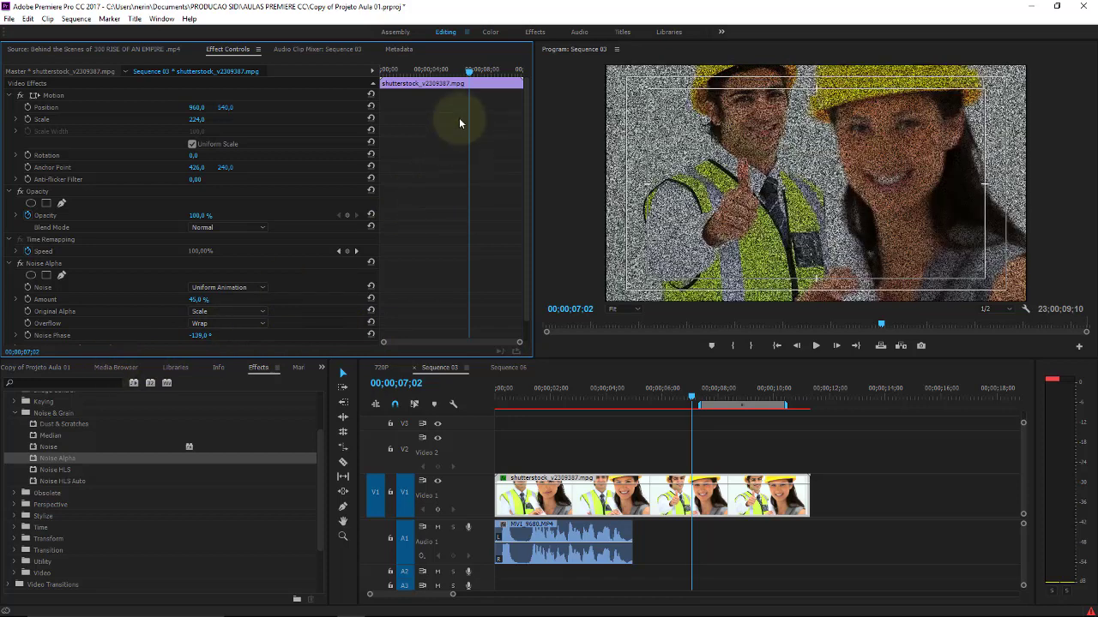
drag(468, 69, 420, 72)
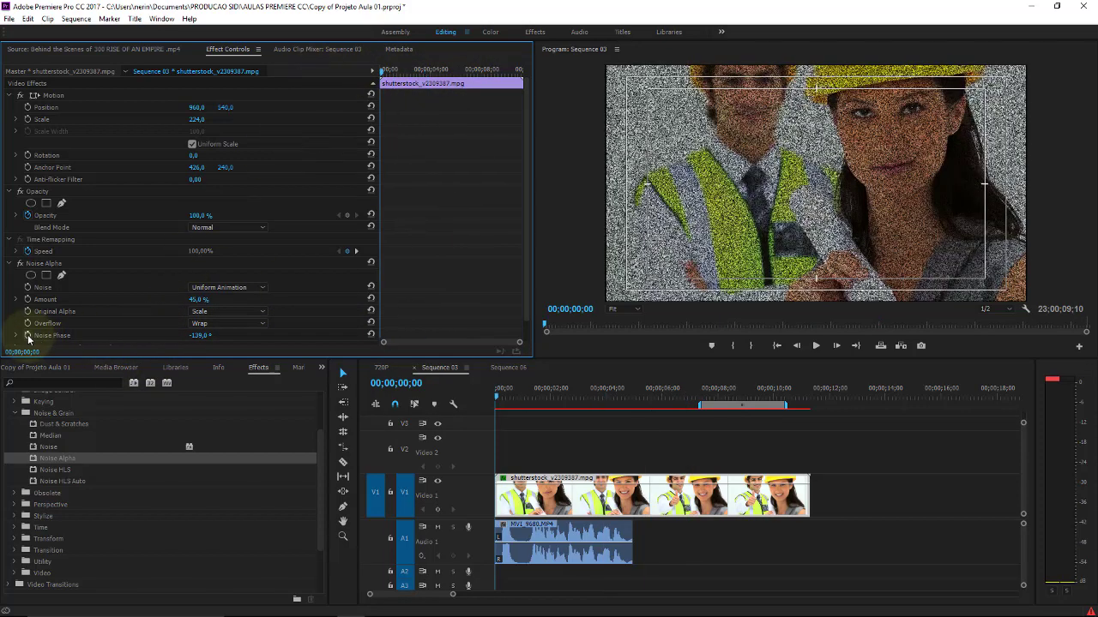
click(30, 335)
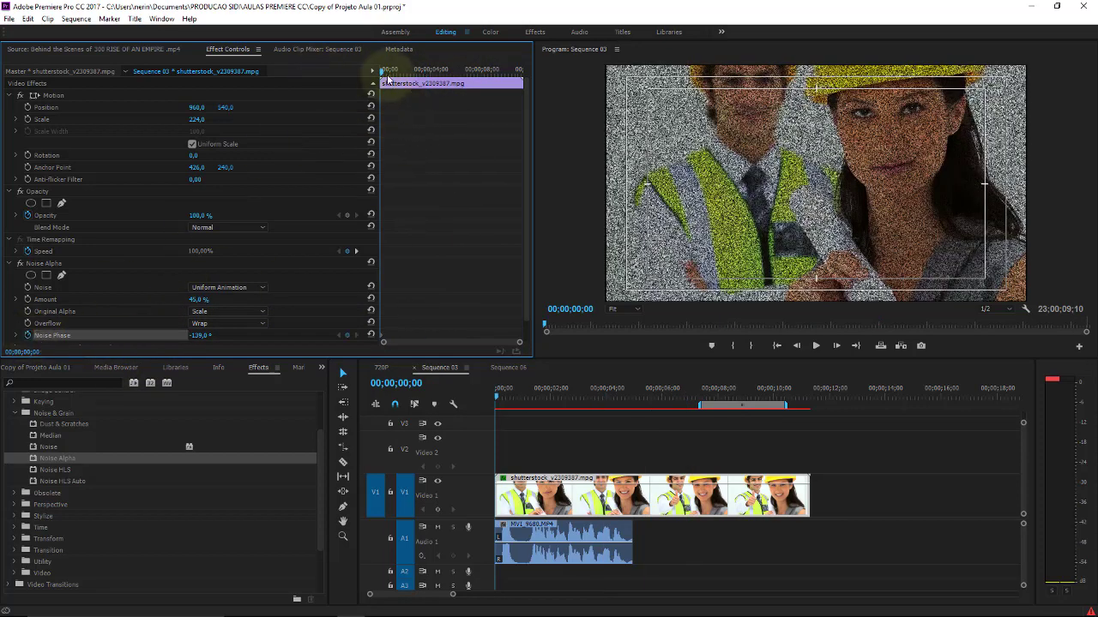
drag(383, 70, 519, 73)
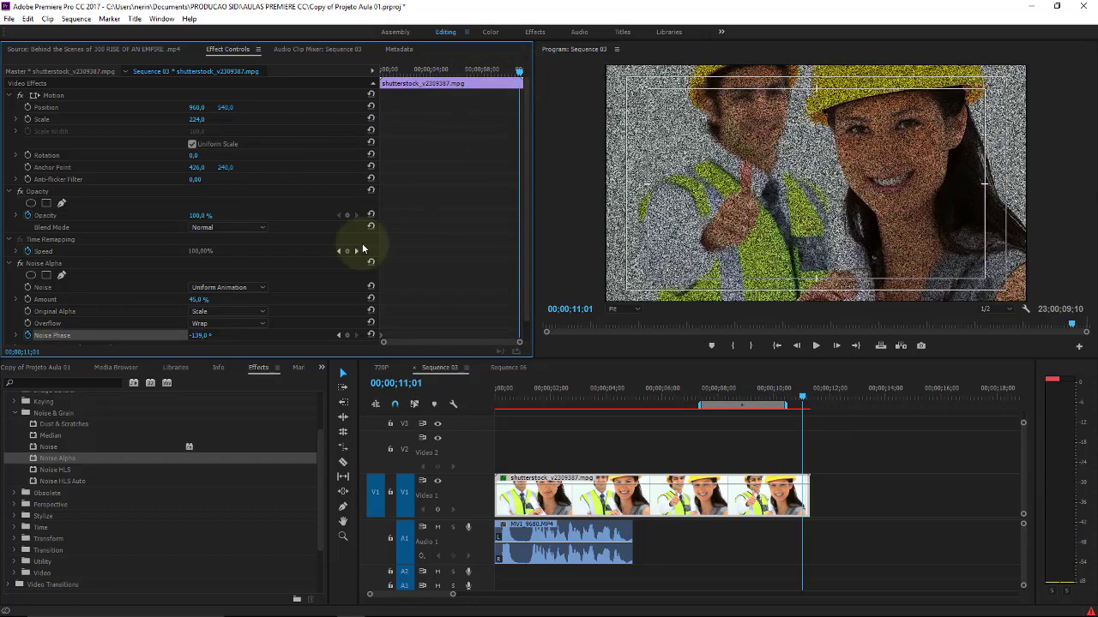
click(347, 336)
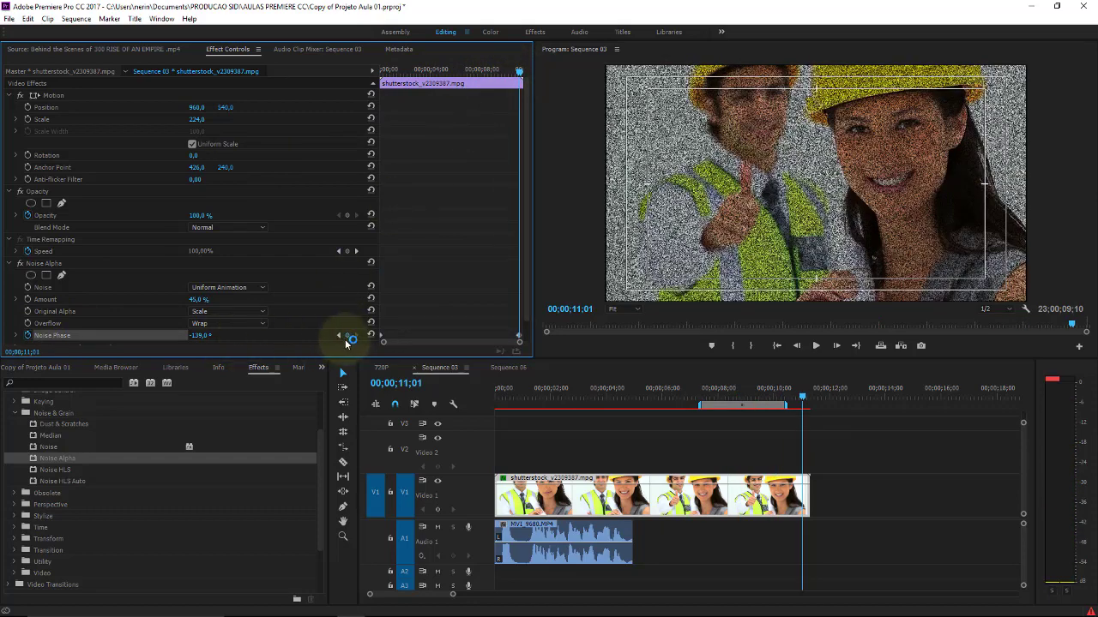
drag(200, 336, 343, 369)
Step: Preview the animated noise, then delete the Noise Alpha effect
click(656, 396)
drag(661, 395, 758, 395)
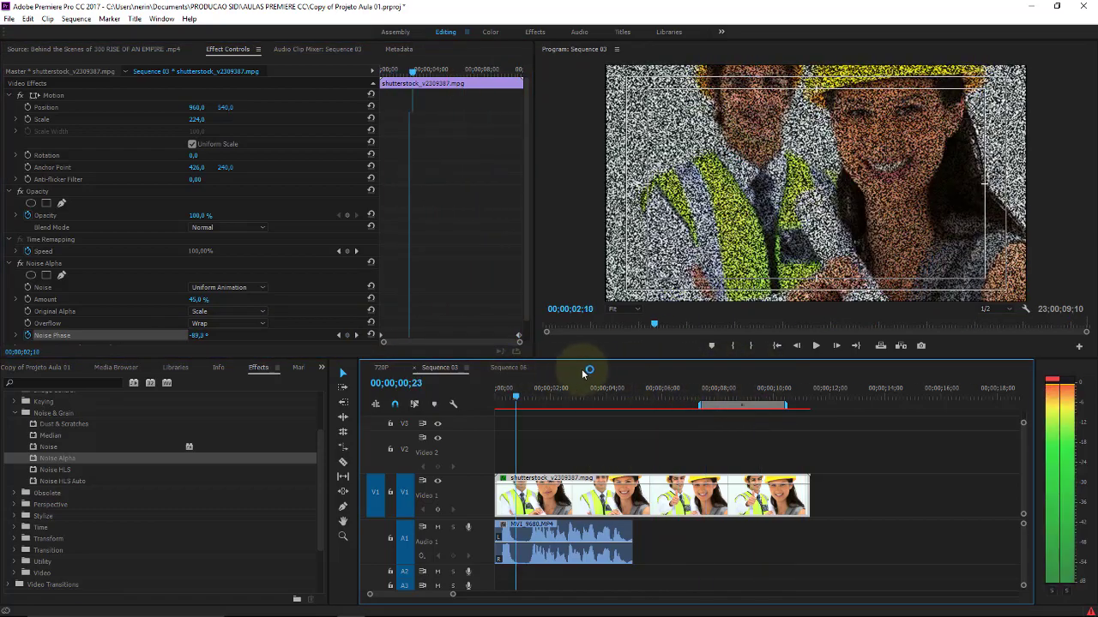
drag(583, 375, 643, 370)
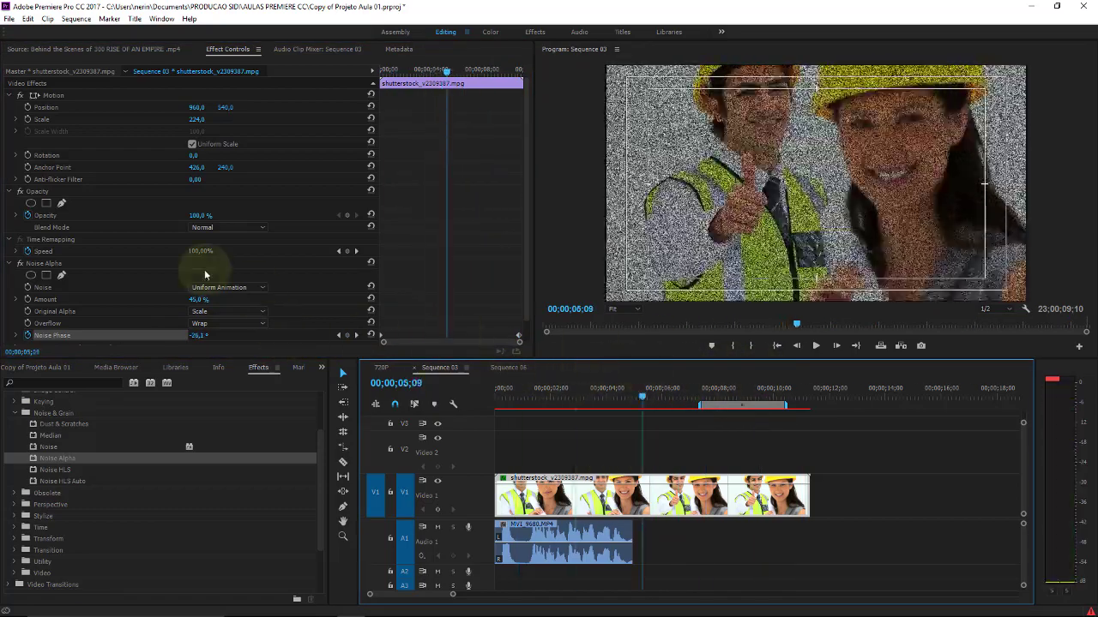
click(43, 266)
key(Delete)
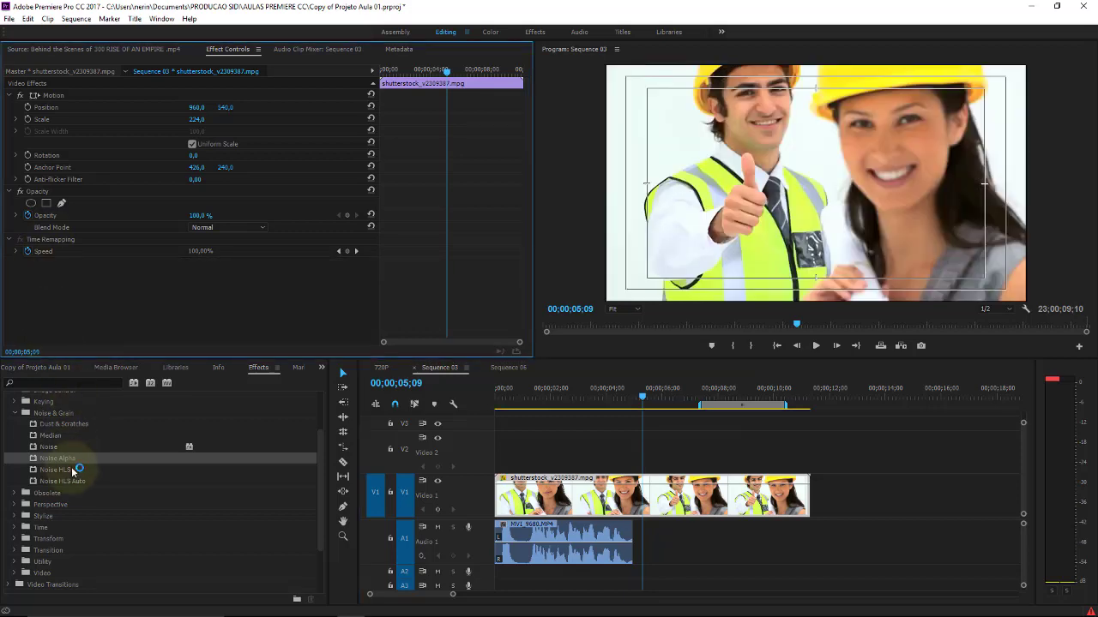
click(44, 471)
drag(73, 472, 649, 493)
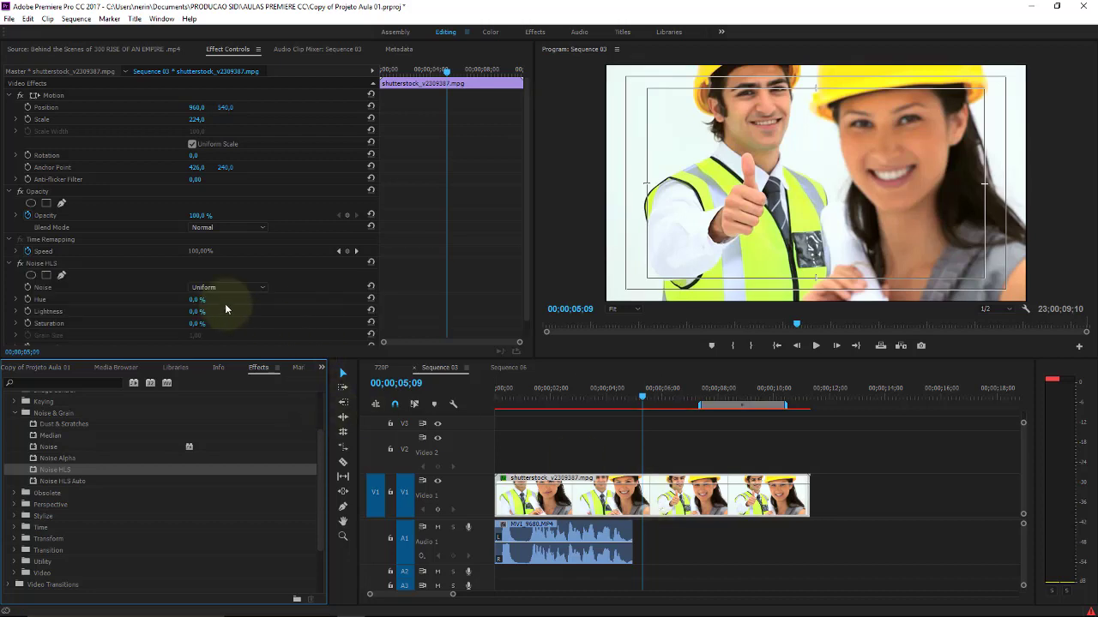
scroll(525, 244, down, 1)
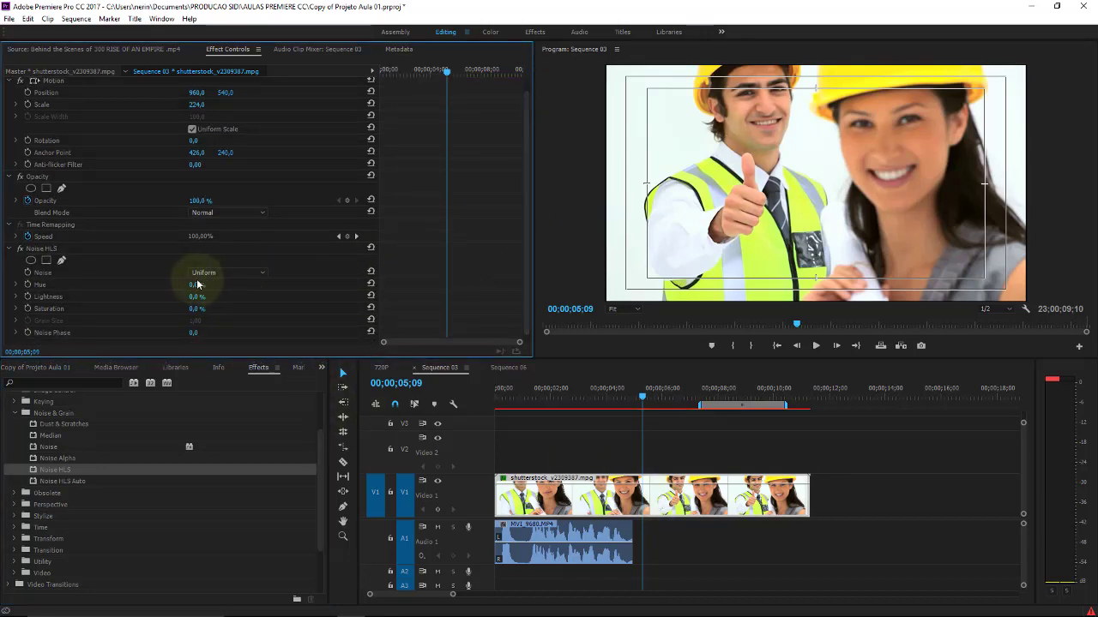
drag(197, 284, 246, 274)
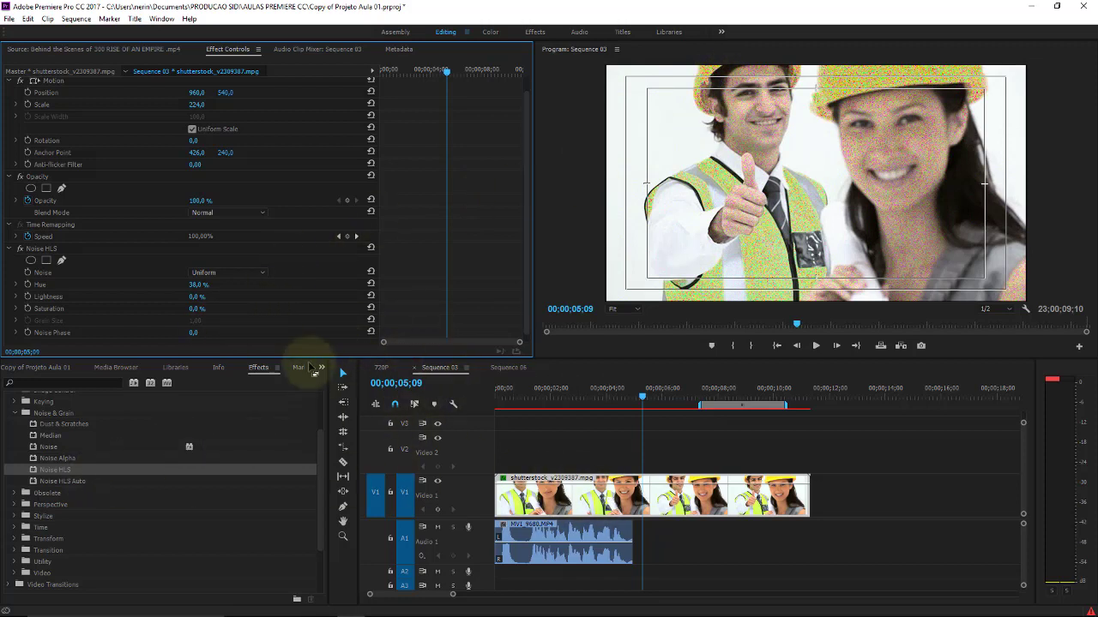
click(43, 251)
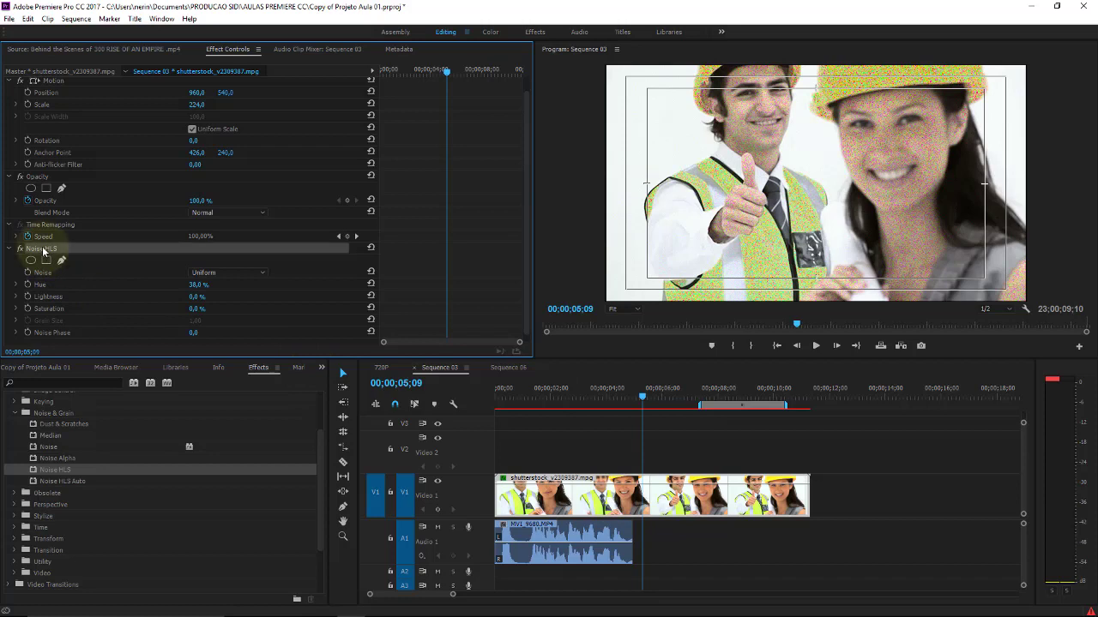
key(Delete)
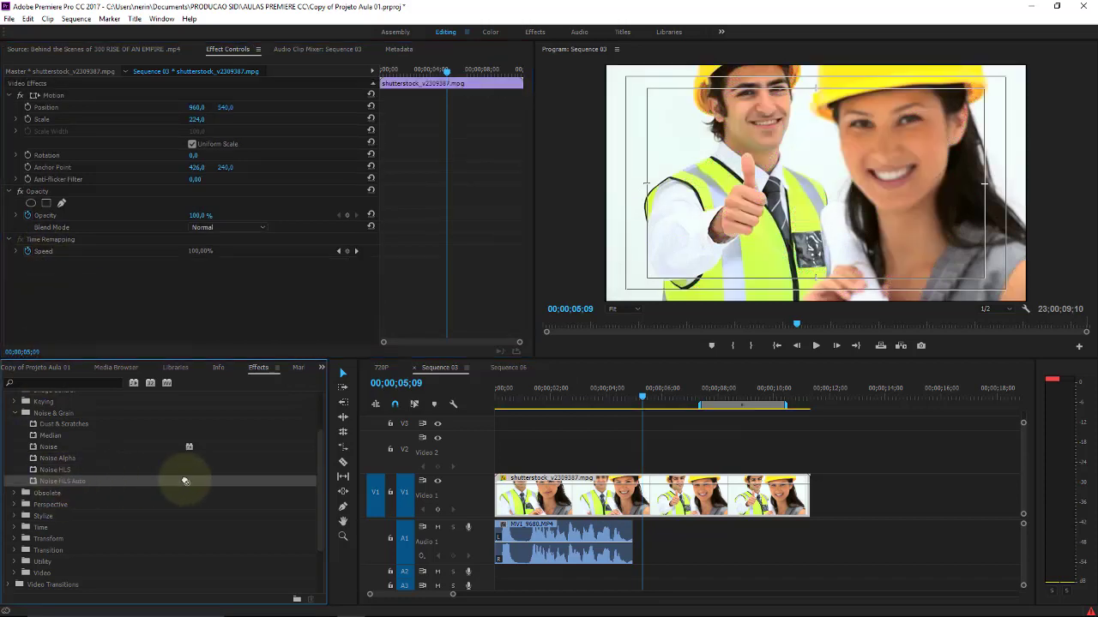
Step: Drop Noise HLS Auto on the clip, choose Squared noise, Hue 39%, Animation Speed 0
drag(60, 482, 652, 502)
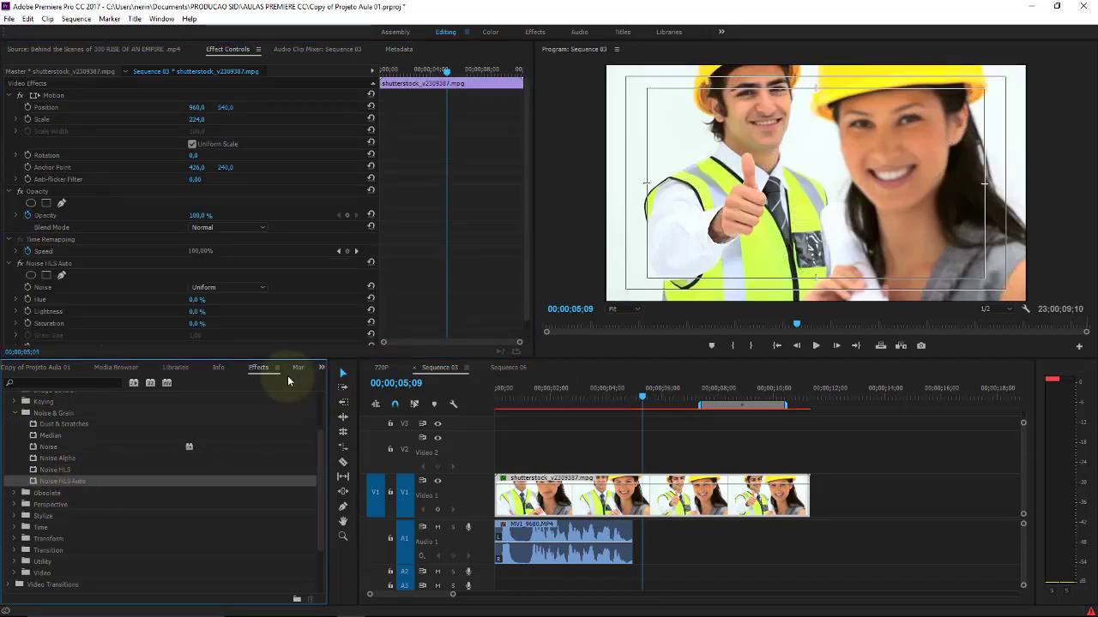
click(232, 288)
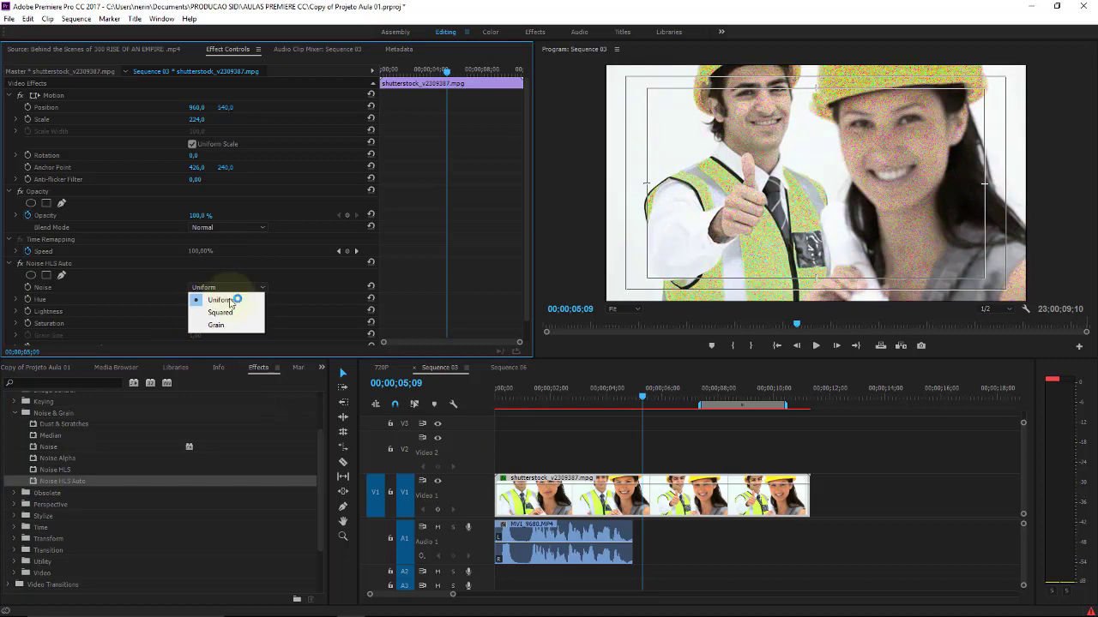
click(230, 314)
scroll(525, 249, down, 1)
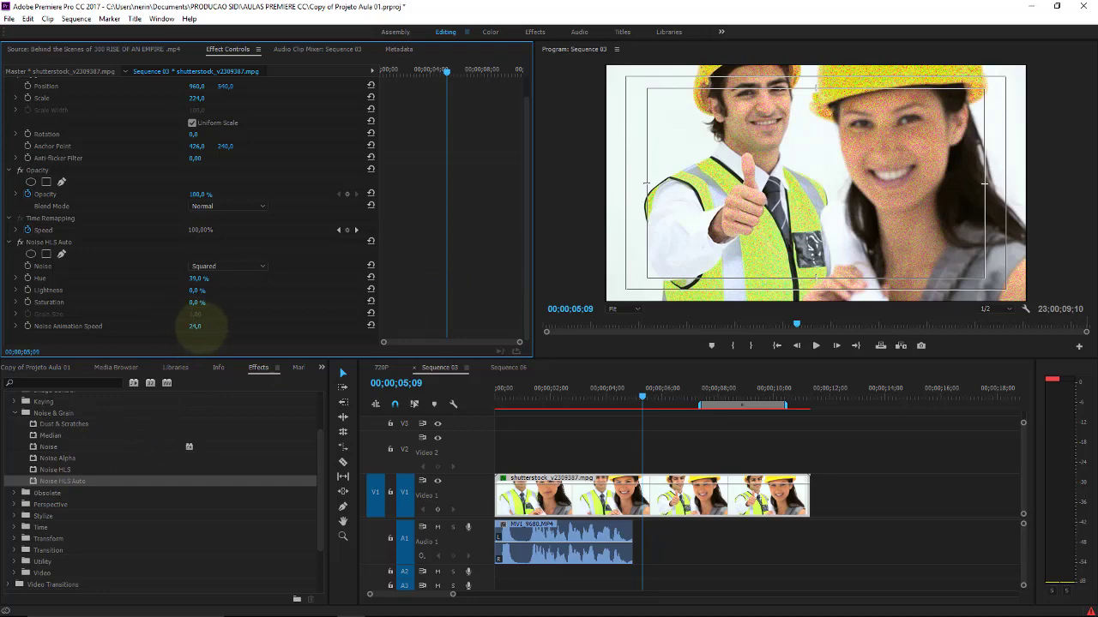
mouse_move(202, 325)
mouse_down()
mouse_move(166, 323)
mouse_move(248, 296)
mouse_move(204, 302)
mouse_move(205, 292)
mouse_up()
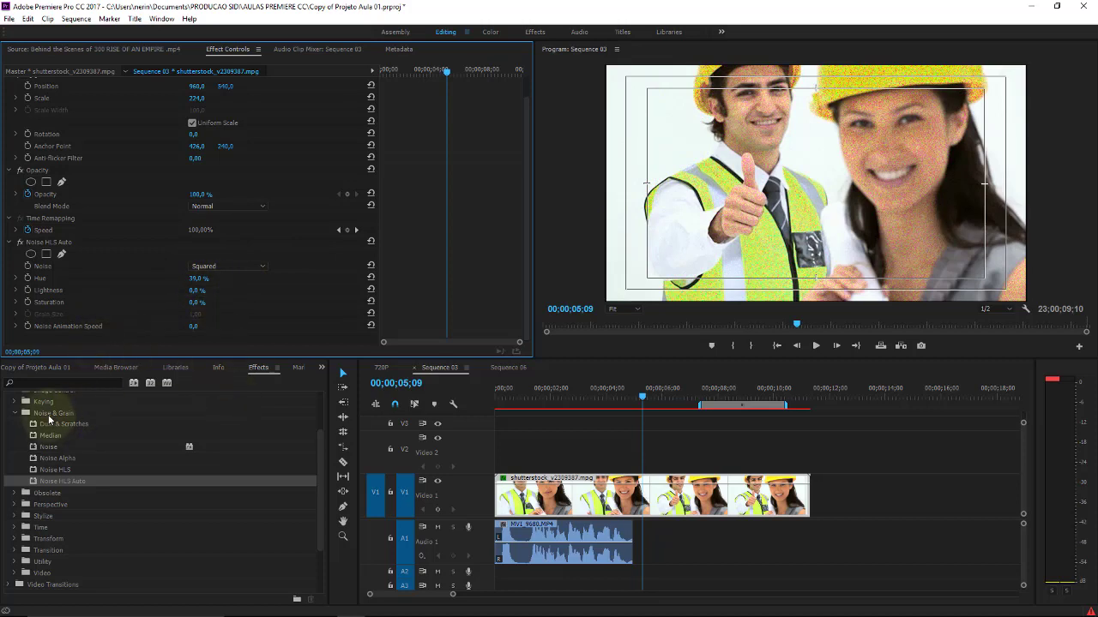
click(50, 417)
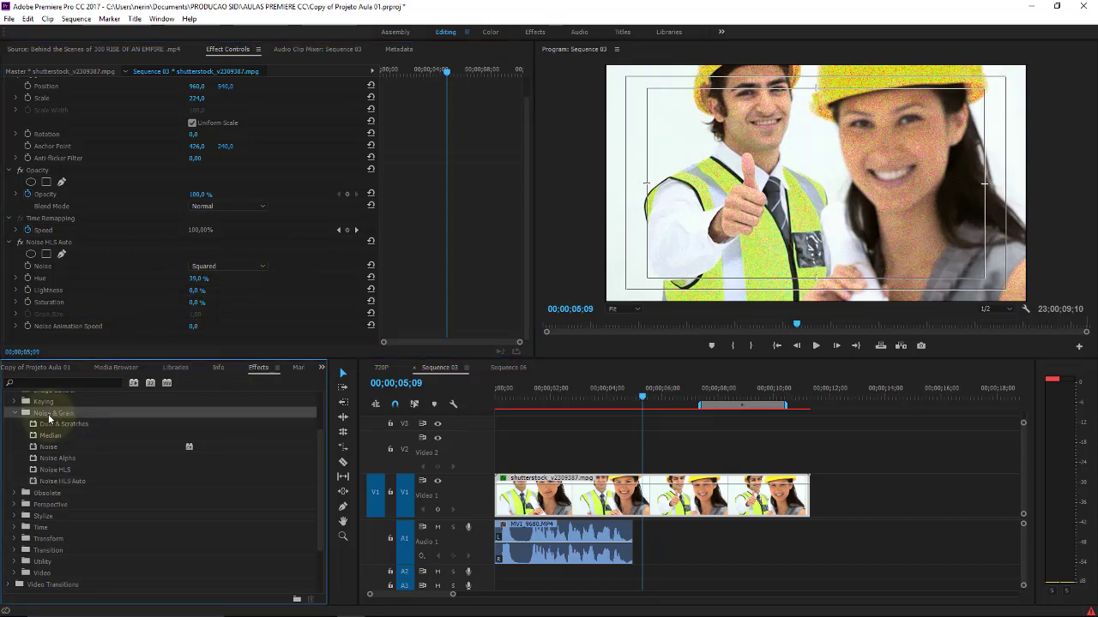